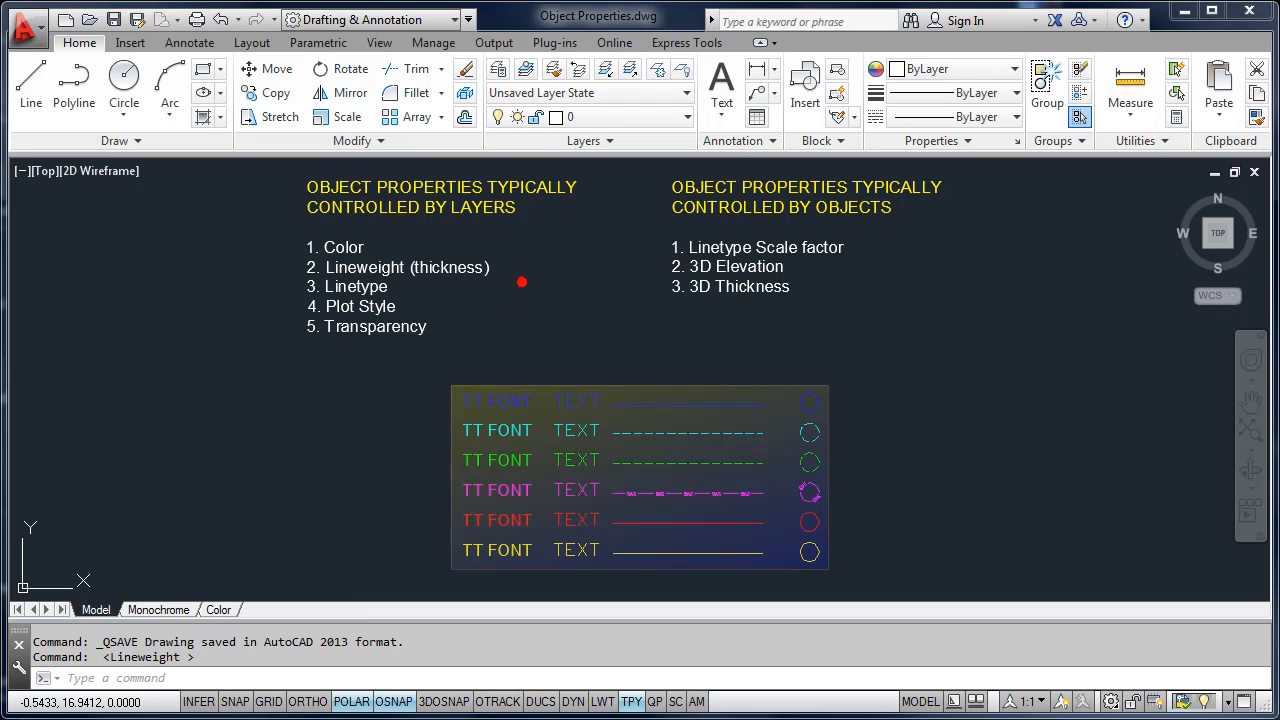
Examine the lists of layer-controlled and object-controlled properties and the coloured sample rows below them
{"action": "scroll", "coordinate": [509, 285], "scroll_direction": "up", "scroll_amount": 2}
{"action": "middle_click_drag", "start_coordinate": [523, 287], "coordinate": [531, 325]}
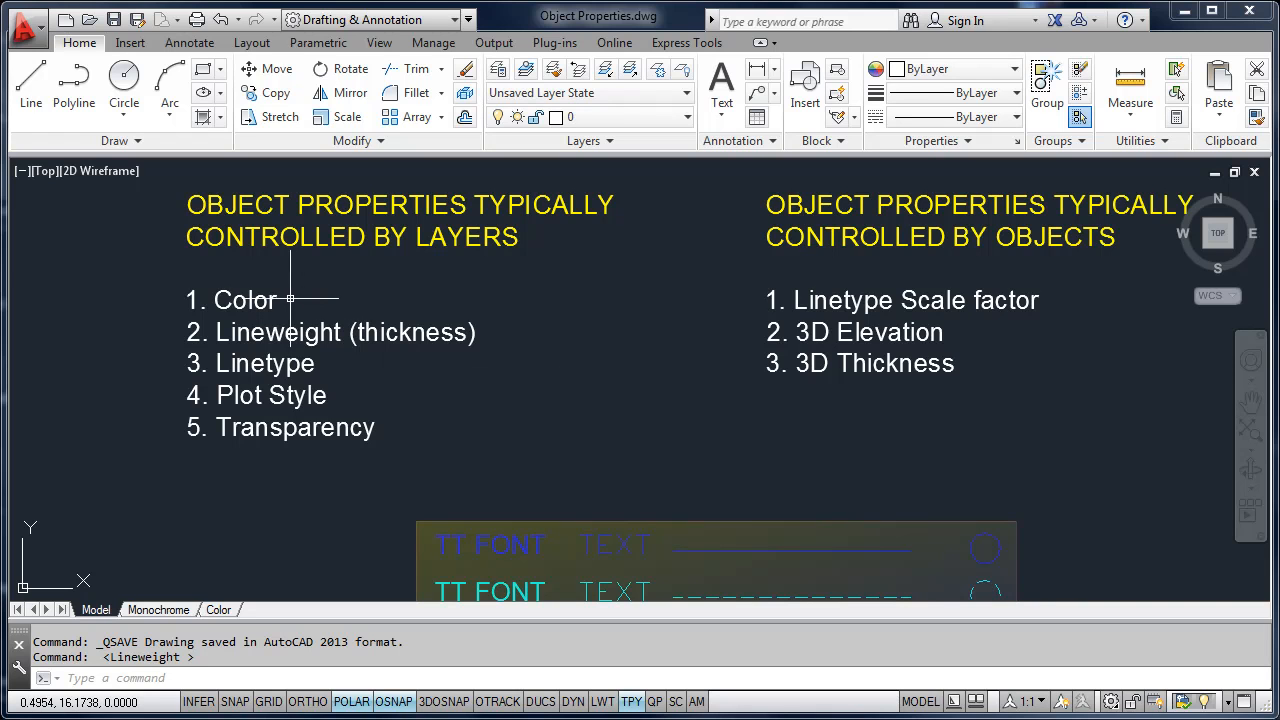
{"action": "mouse_move", "coordinate": [282, 298]}
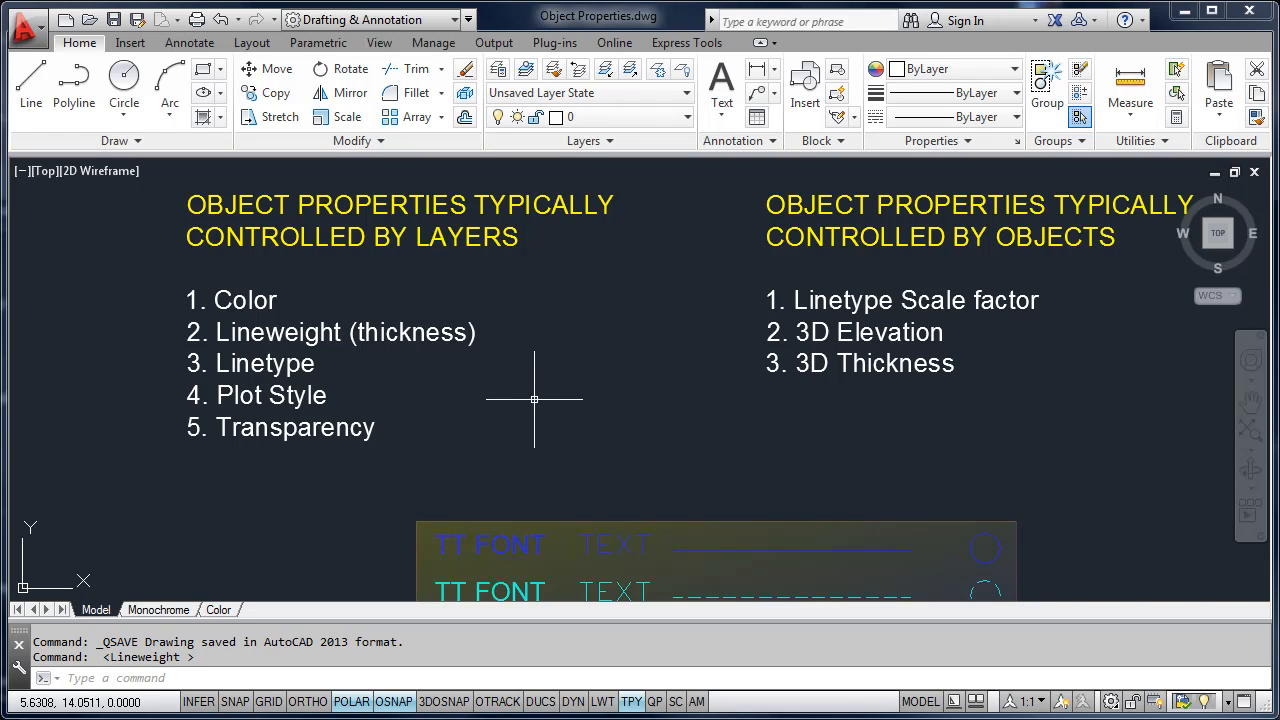
{"action": "middle_click_drag", "start_coordinate": [571, 406], "coordinate": [540, 306]}
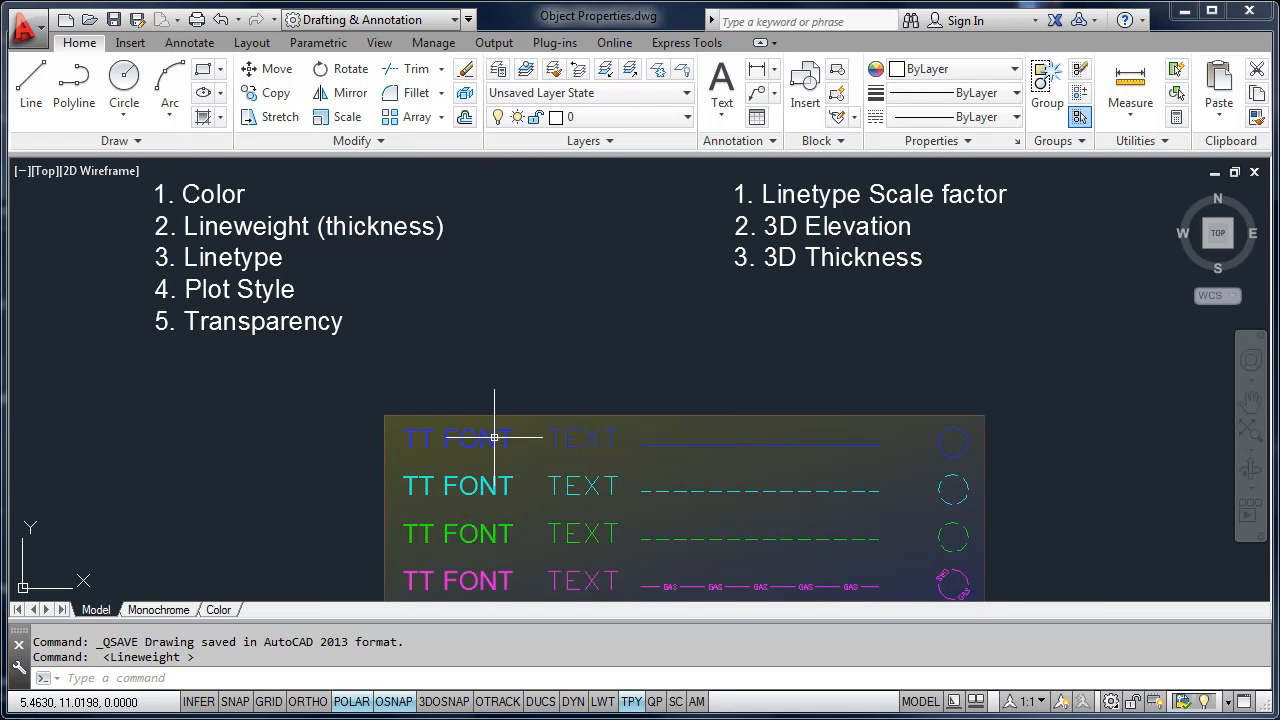
{"action": "mouse_move", "coordinate": [517, 529]}
{"action": "mouse_move", "coordinate": [529, 429]}
{"action": "middle_mouse_down"}
{"action": "mouse_move", "coordinate": [529, 329]}
{"action": "mouse_move", "coordinate": [434, 277]}
{"action": "middle_mouse_up"}
{"action": "scroll", "coordinate": [508, 457], "scroll_direction": "up", "scroll_amount": 2}
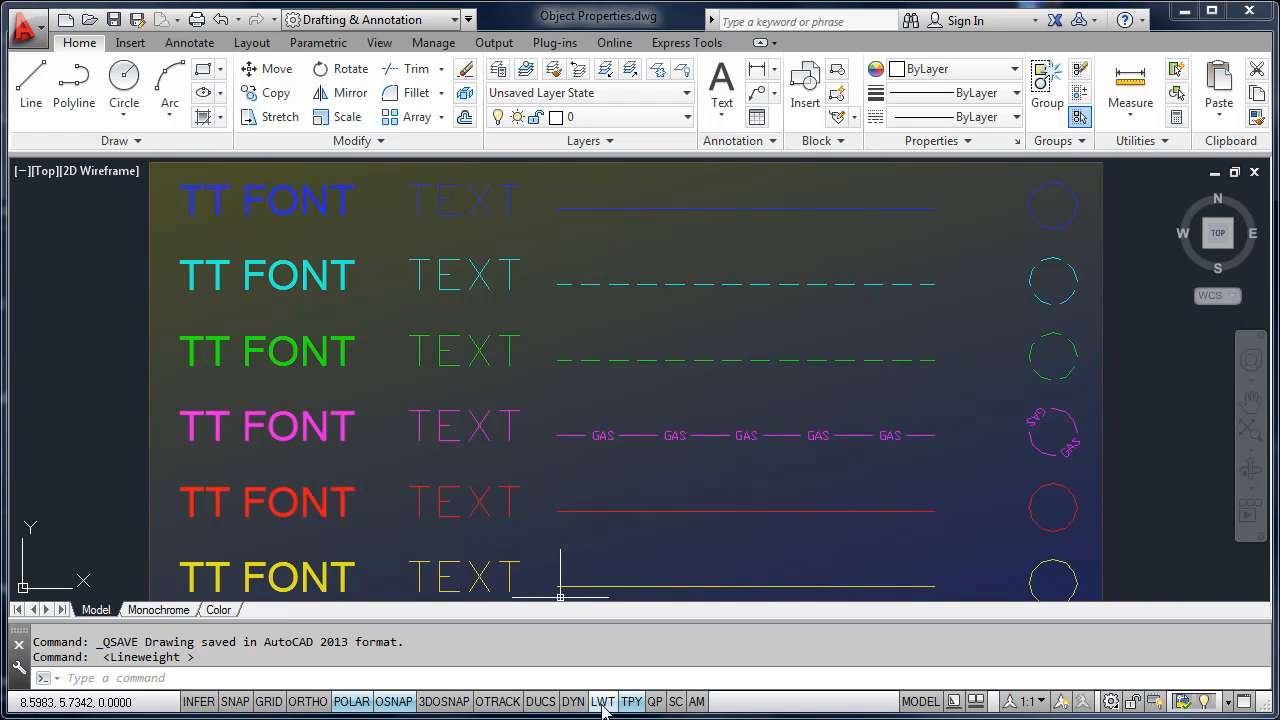
Switch the lineweight display on and off twice to compare how the sample text, lines and circles are drawn
{"action": "left_click", "coordinate": [602, 702]}
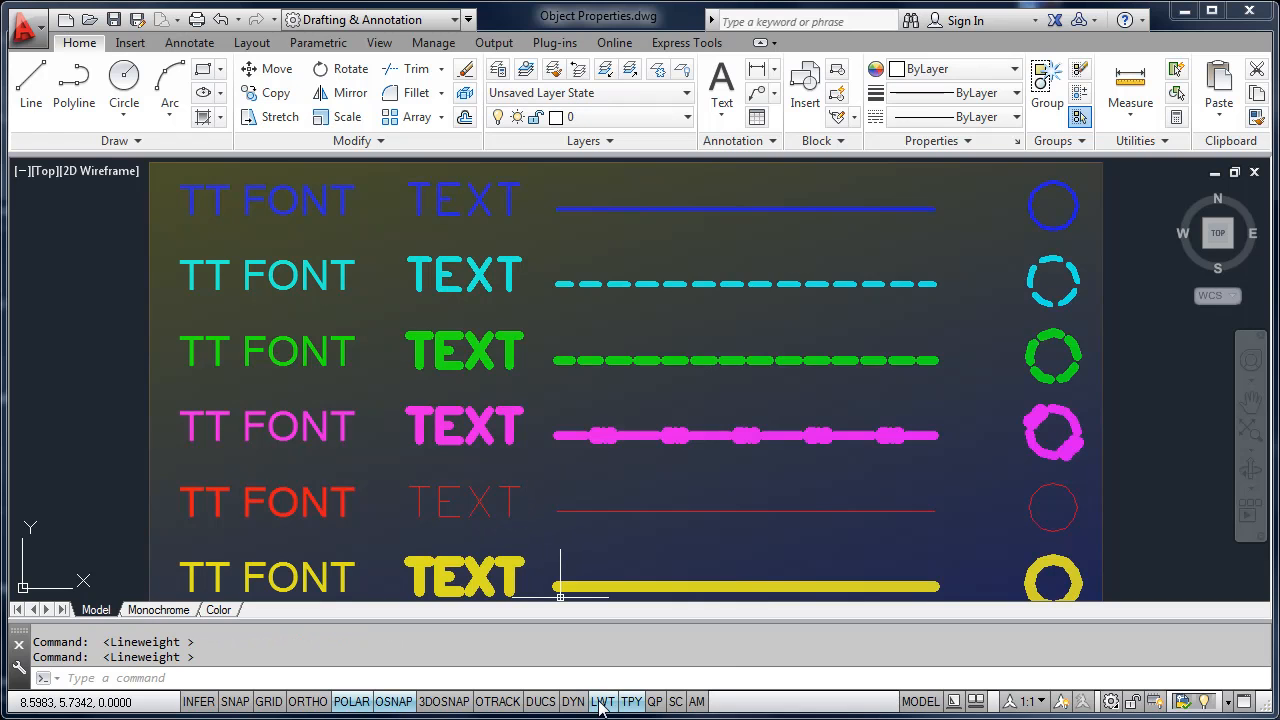
{"action": "left_click", "coordinate": [602, 702]}
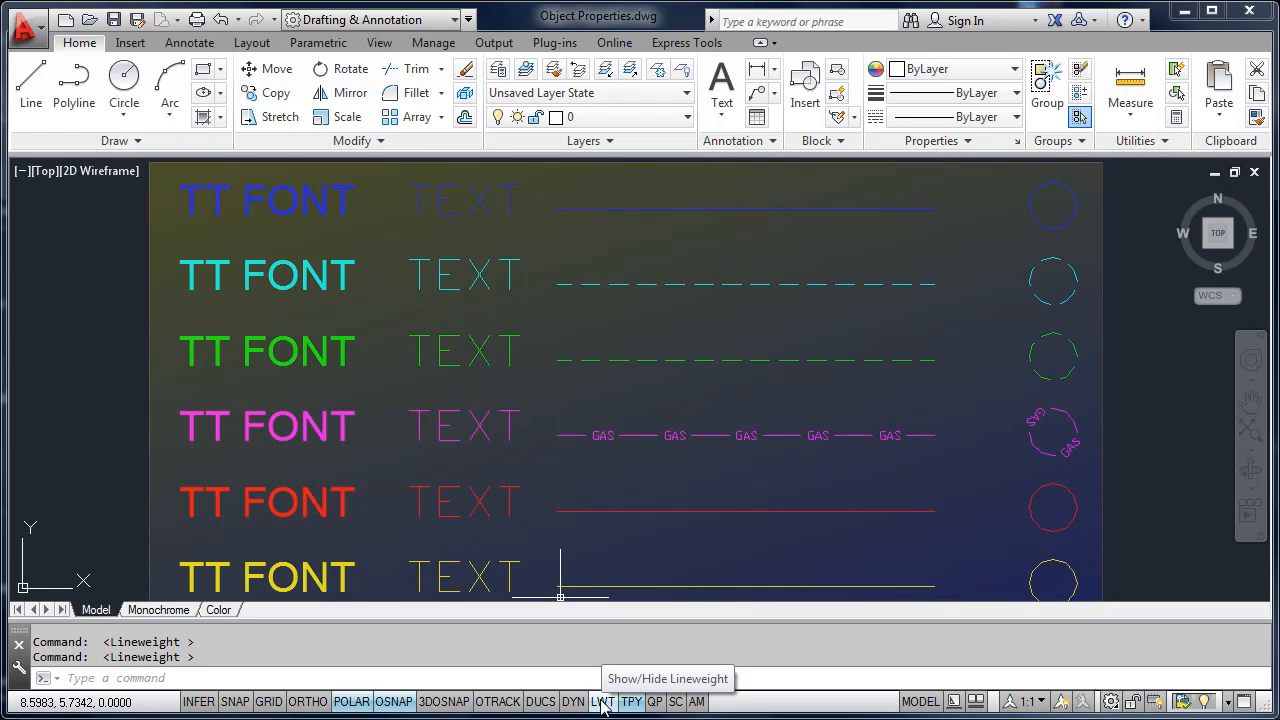
{"action": "left_click", "coordinate": [602, 702]}
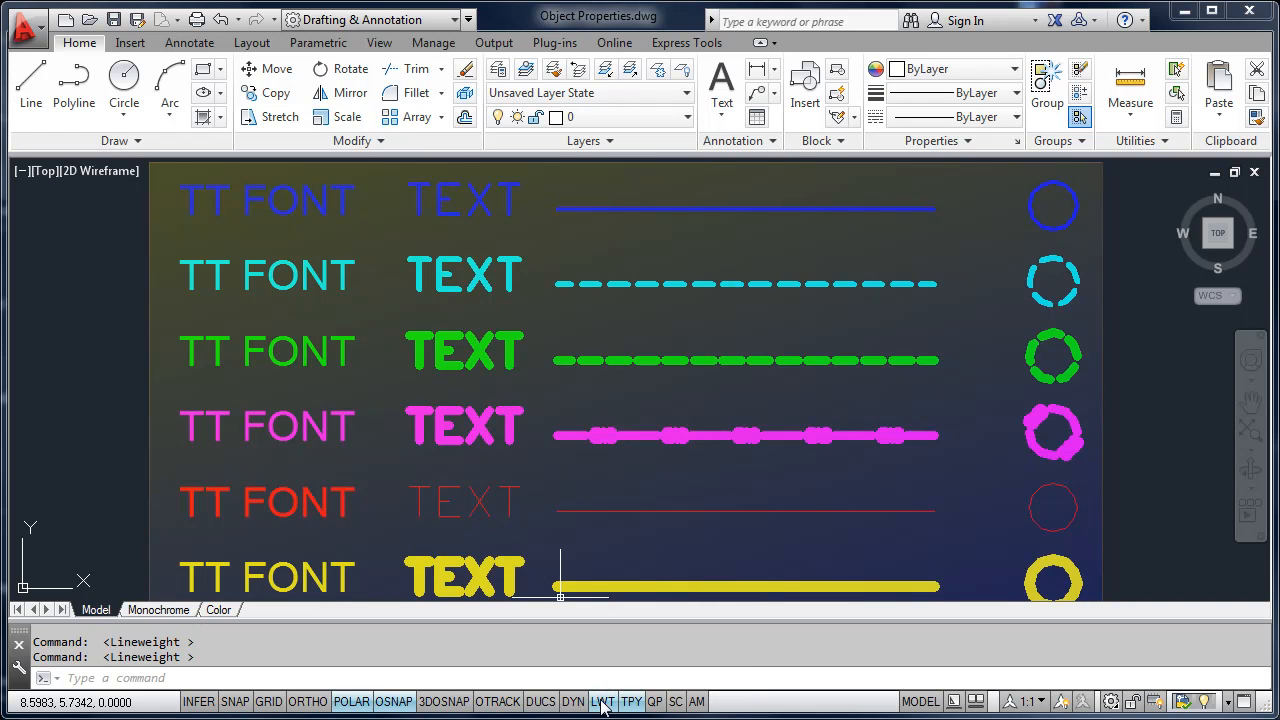
{"action": "left_click", "coordinate": [602, 702]}
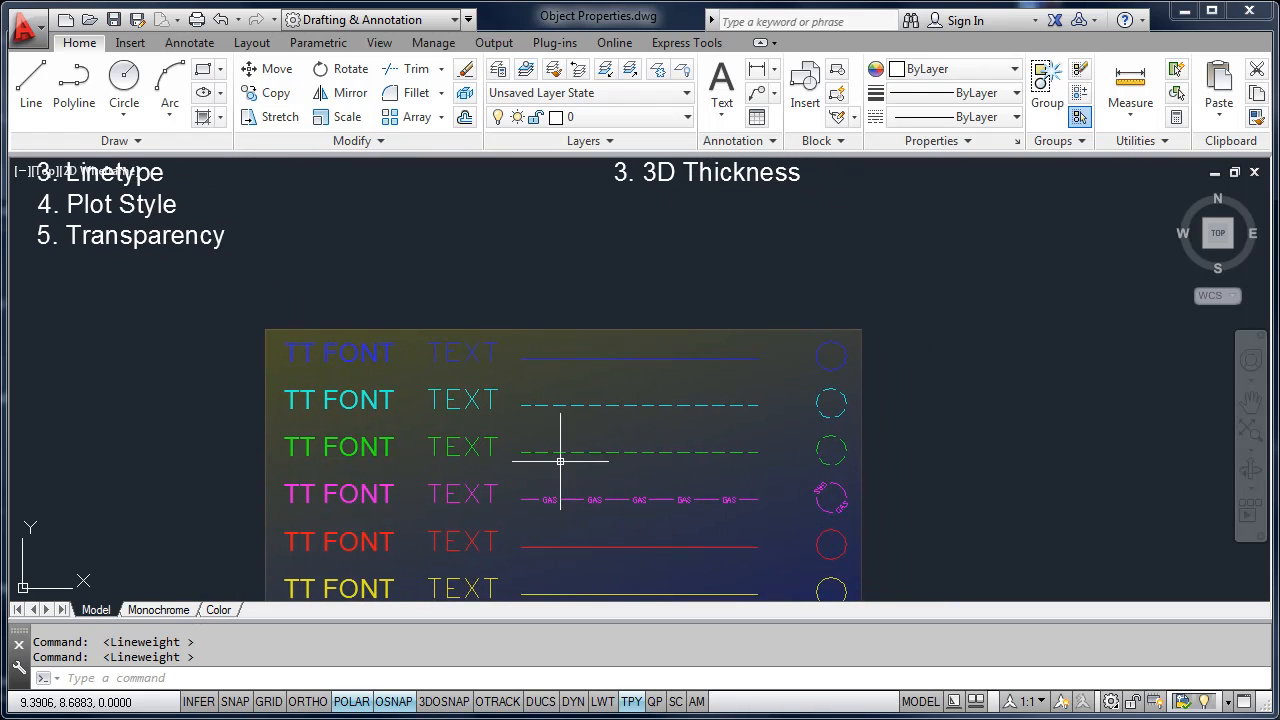
Examine the linetypes of the sample lines and circles, including the dashed, GAS and continuous rows
{"action": "scroll", "coordinate": [608, 477], "scroll_direction": "up", "scroll_amount": 2}
{"action": "scroll", "coordinate": [589, 477], "scroll_direction": "up", "scroll_amount": 2}
{"action": "middle_click_drag", "start_coordinate": [577, 466], "coordinate": [541, 443]}
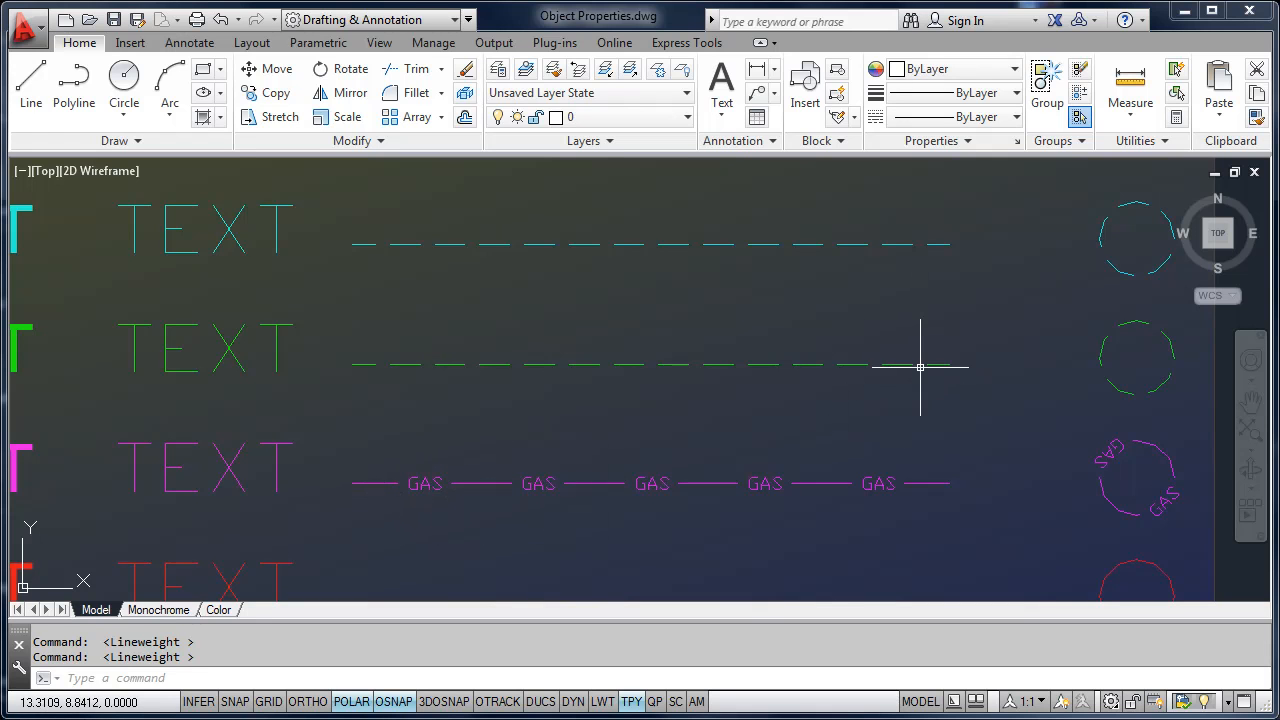
{"action": "scroll", "coordinate": [451, 366], "scroll_direction": "down", "scroll_amount": 2}
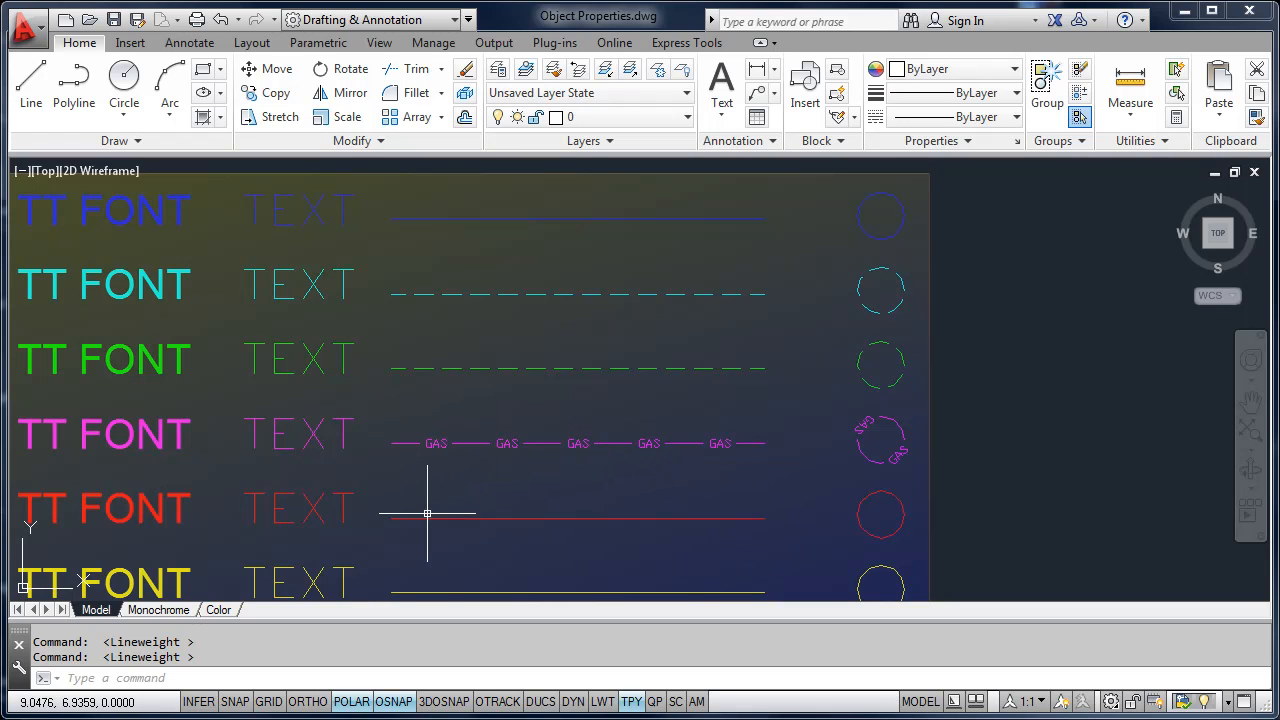
{"action": "middle_click_drag", "start_coordinate": [531, 509], "coordinate": [543, 491]}
{"action": "scroll", "coordinate": [647, 459], "scroll_direction": "up", "scroll_amount": 2}
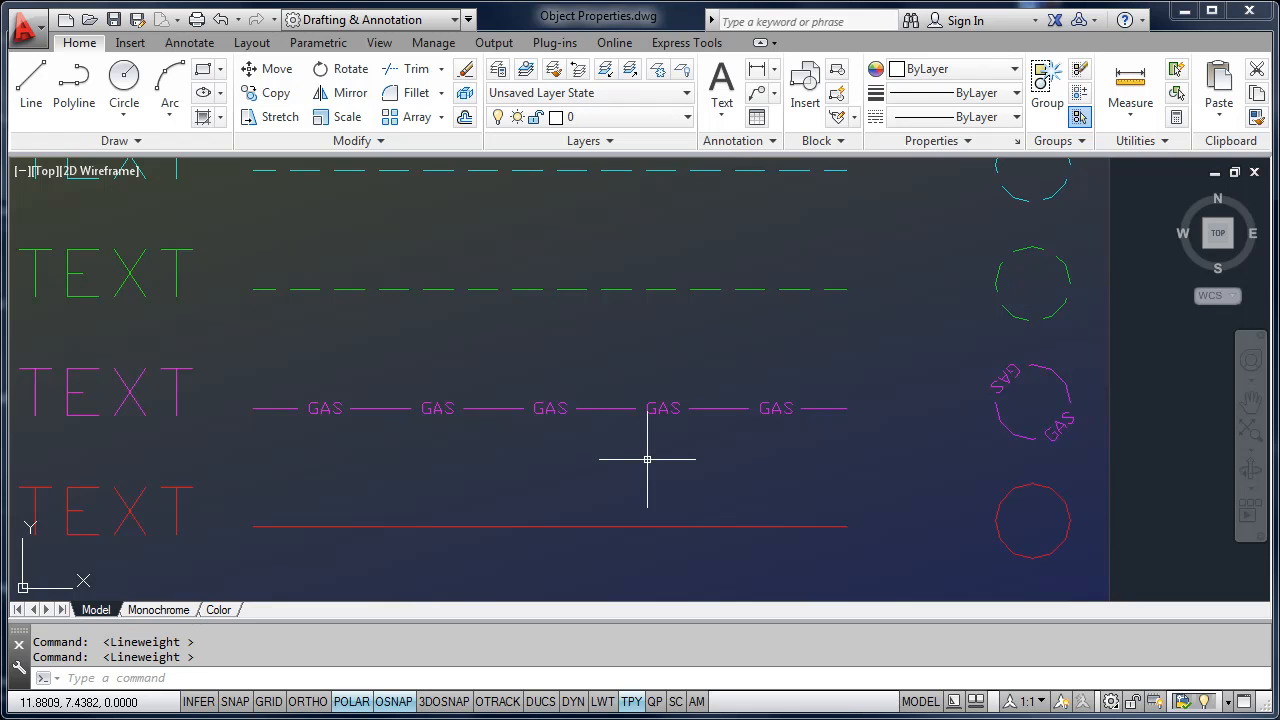
{"action": "scroll", "coordinate": [630, 452], "scroll_direction": "down", "scroll_amount": 4}
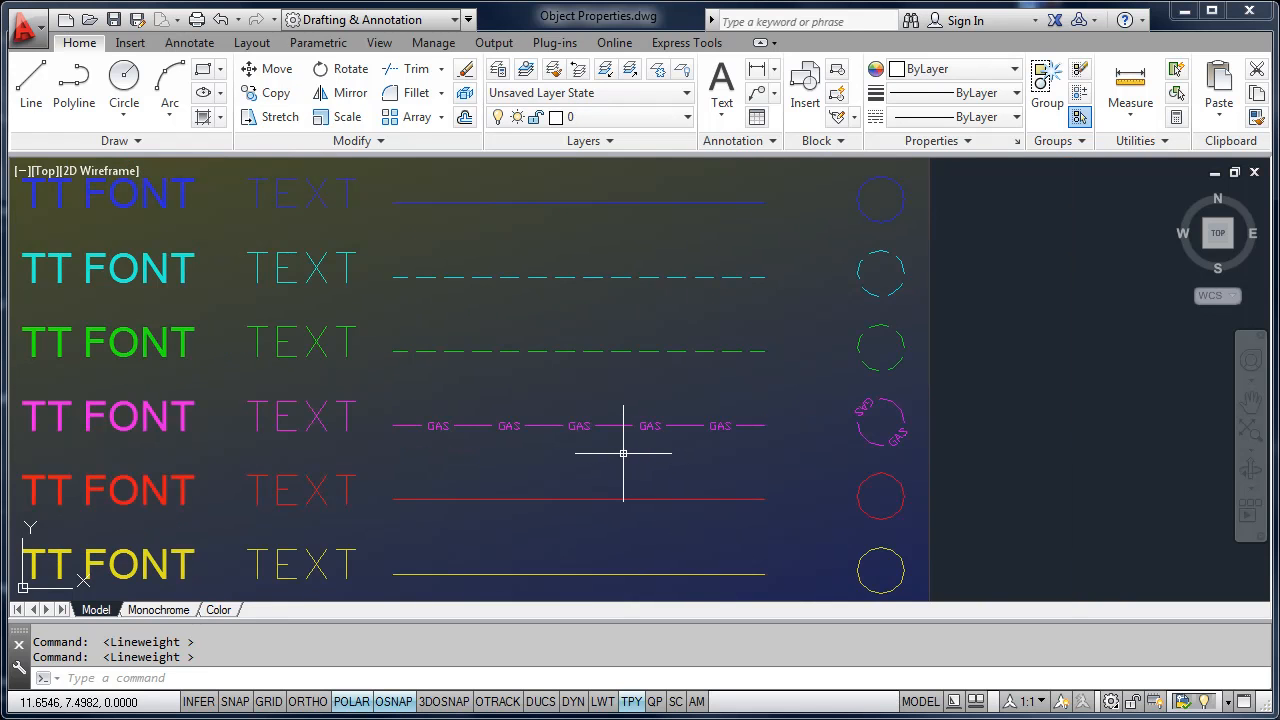
{"action": "mouse_move", "coordinate": [617, 446]}
{"action": "middle_mouse_down"}
{"action": "mouse_move", "coordinate": [595, 460]}
{"action": "mouse_move", "coordinate": [603, 486]}
{"action": "mouse_move", "coordinate": [630, 415]}
{"action": "middle_mouse_up"}
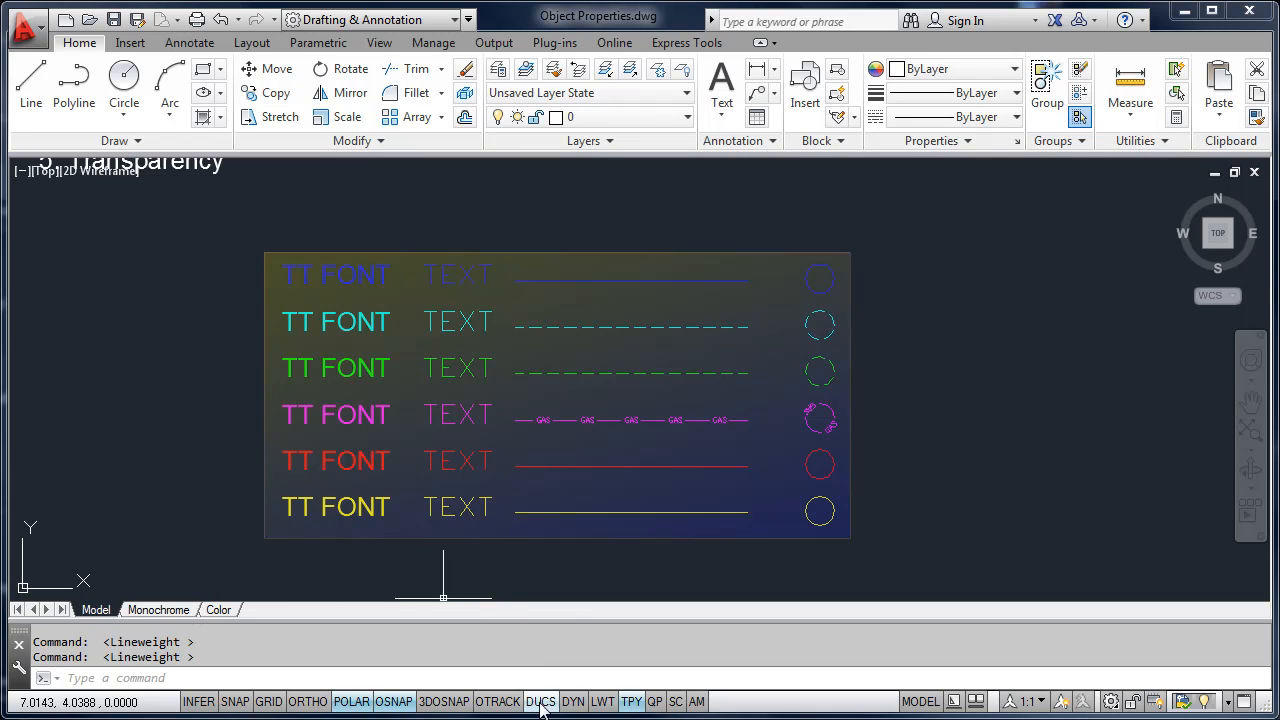
Switch the transparency display off and back on to compare how the gradient box covers the sample objects
{"action": "left_click", "coordinate": [633, 703]}
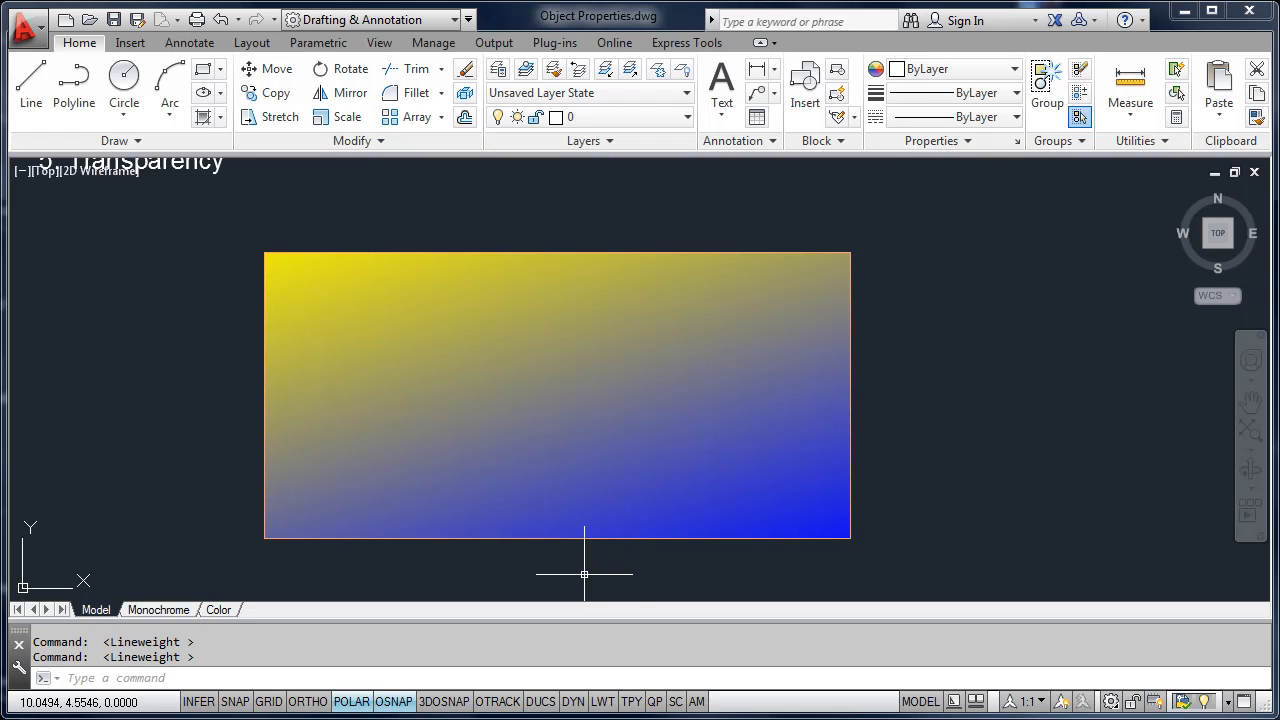
{"action": "left_click", "coordinate": [631, 703]}
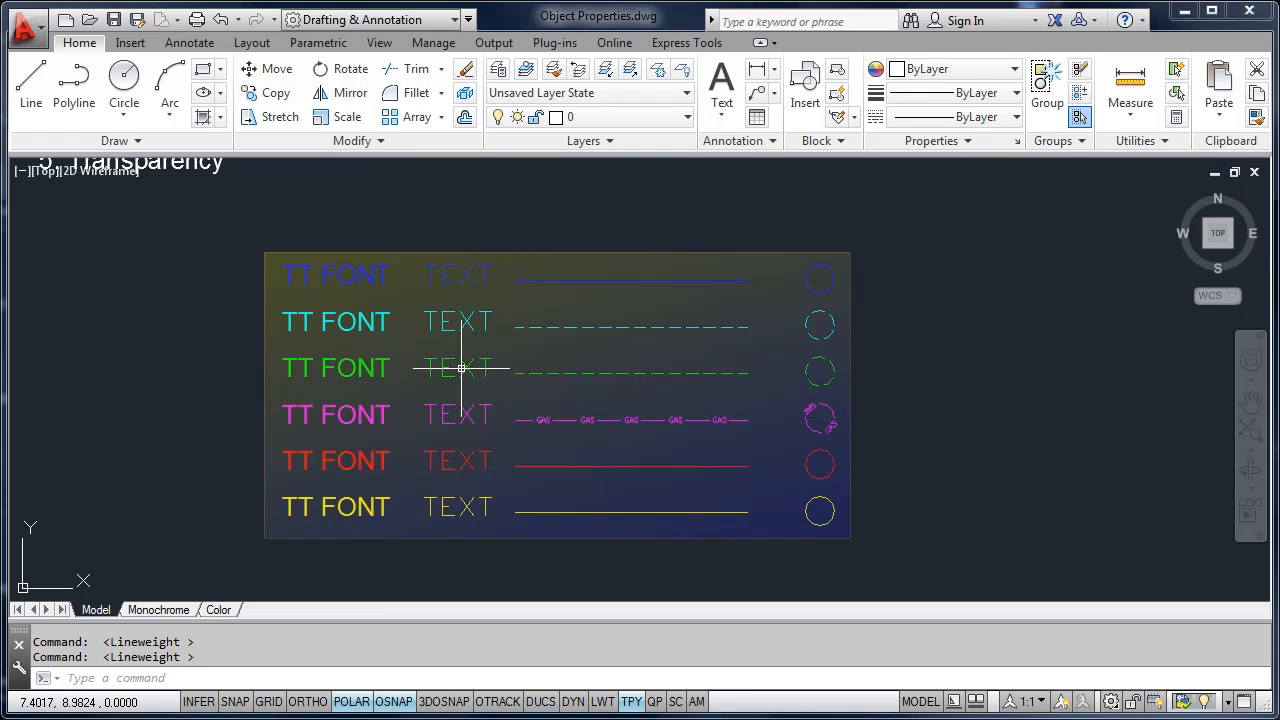
{"action": "mouse_move", "coordinate": [445, 372]}
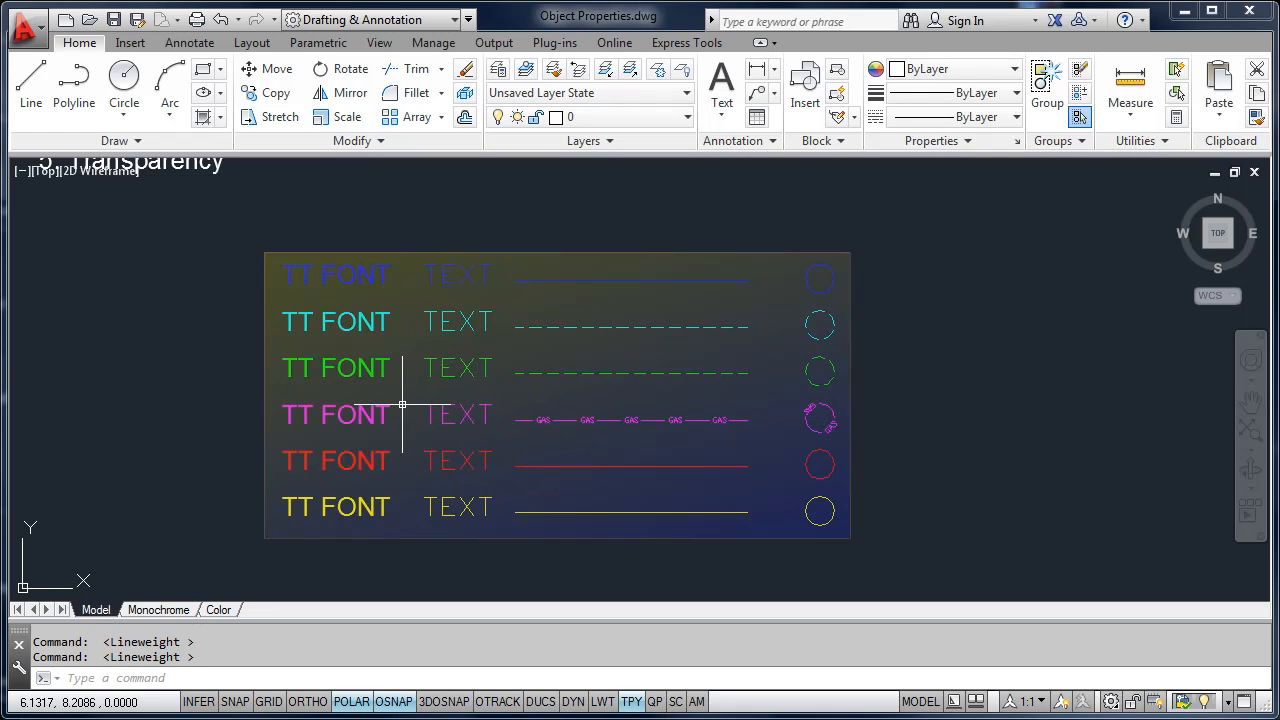
Inspect the color, layer and linetype of the red TT FONT text and the magenta TEXT sample
{"action": "scroll", "coordinate": [375, 458], "scroll_direction": "up", "scroll_amount": 2}
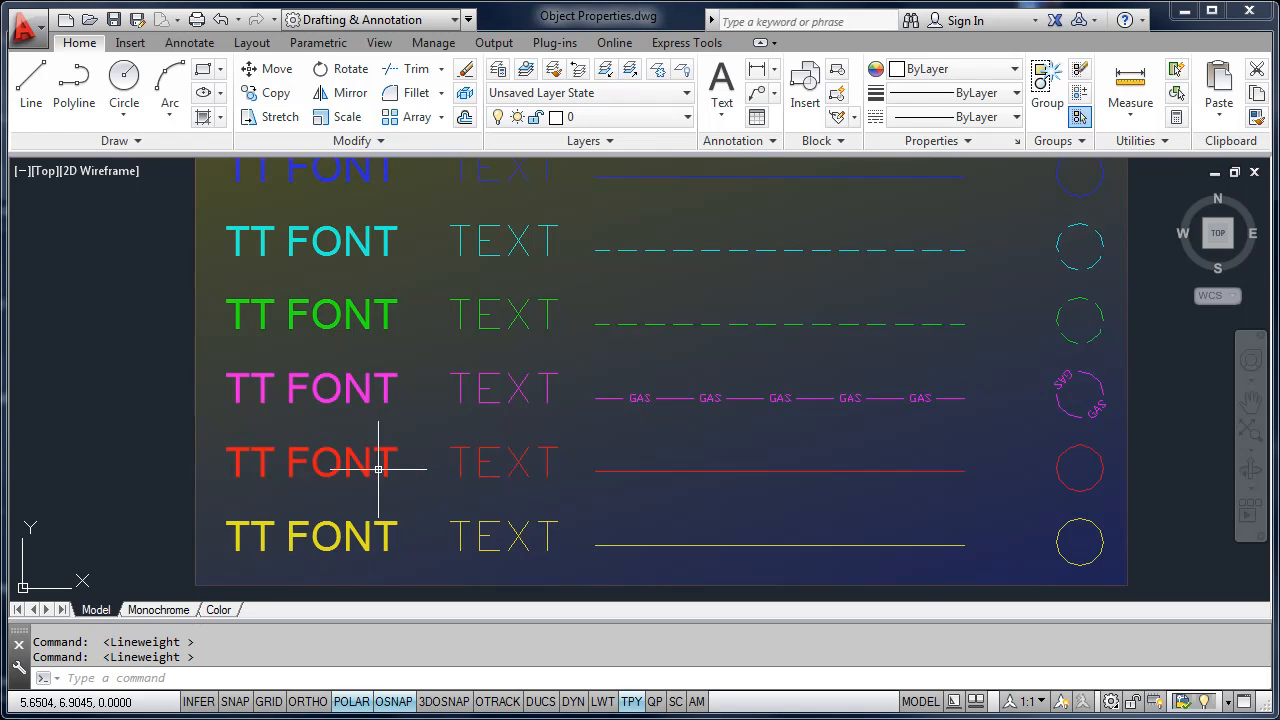
{"action": "mouse_move", "coordinate": [263, 446]}
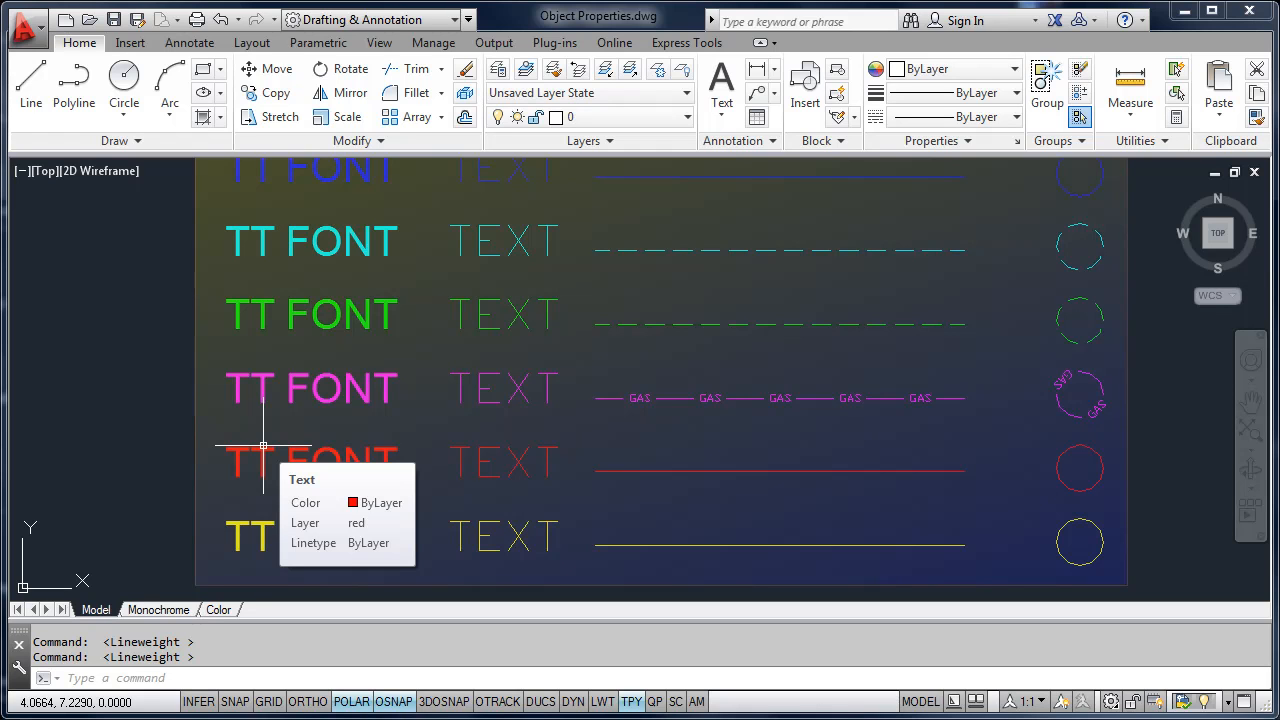
{"action": "mouse_move", "coordinate": [485, 401]}
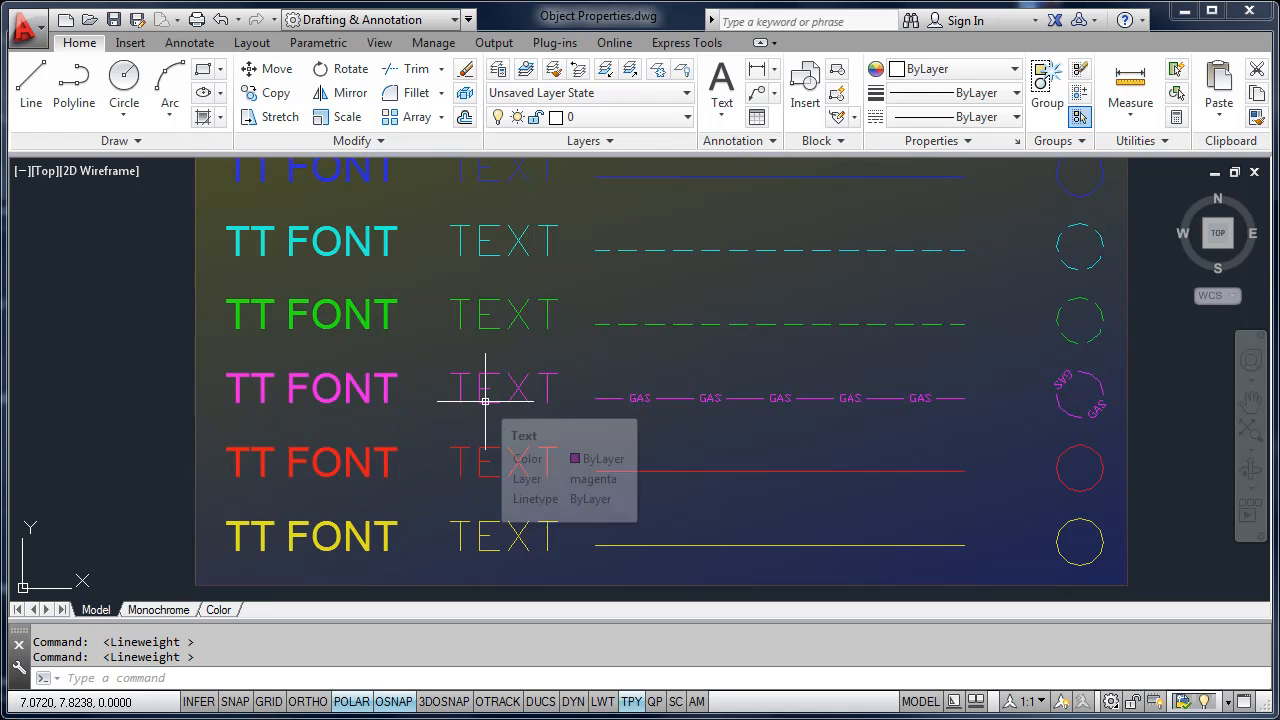
Turn on the lineweight display and compare its effect on the TEXT and TT FONT samples
{"action": "left_click", "coordinate": [603, 702]}
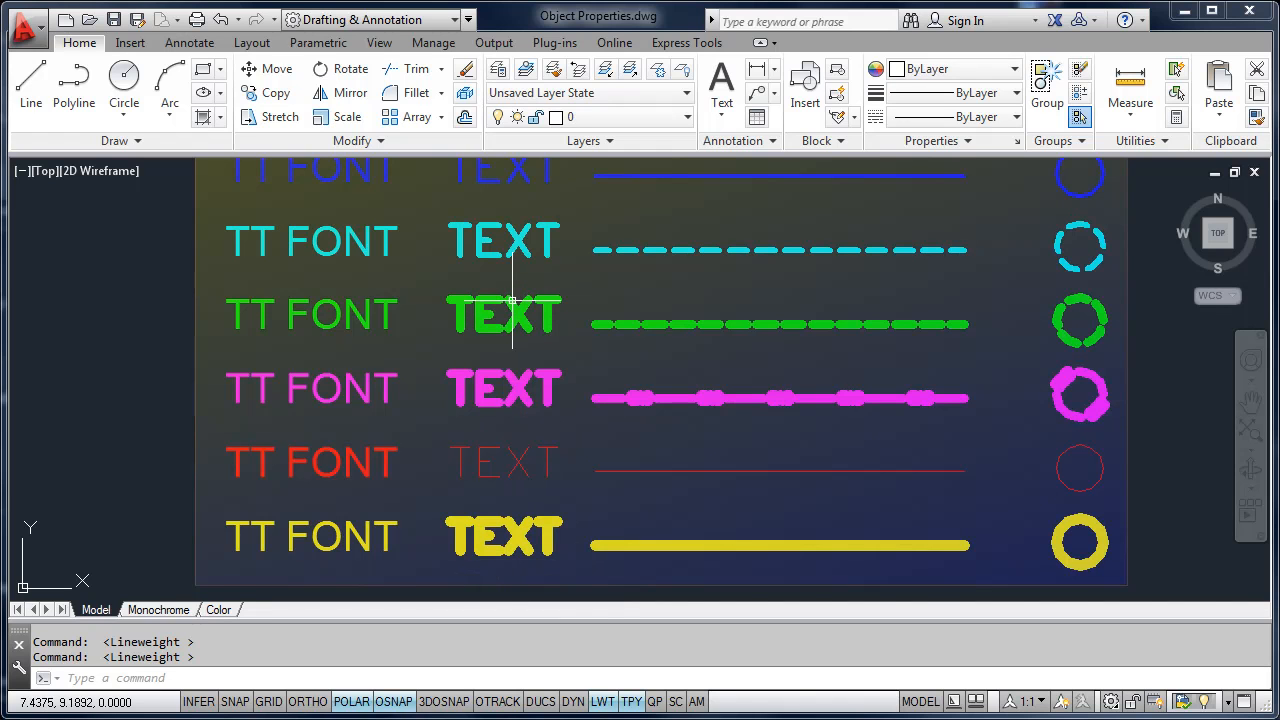
{"action": "mouse_move", "coordinate": [512, 301]}
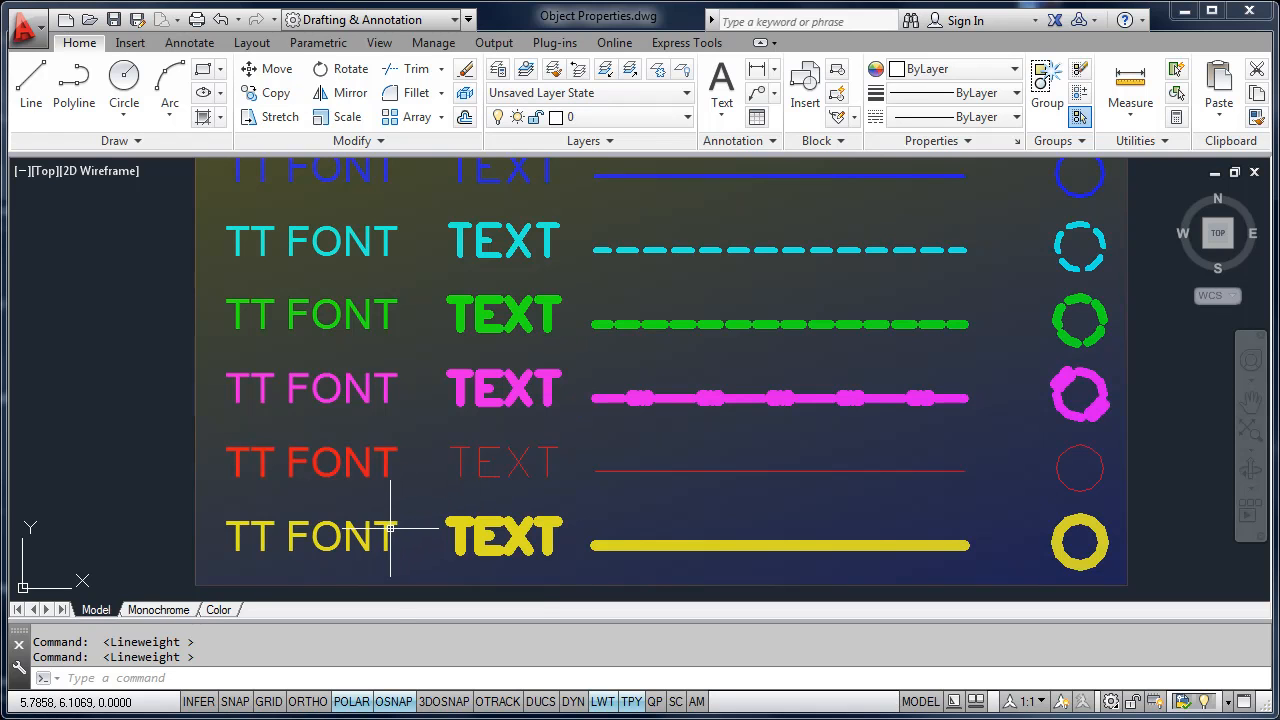
{"action": "mouse_move", "coordinate": [390, 527]}
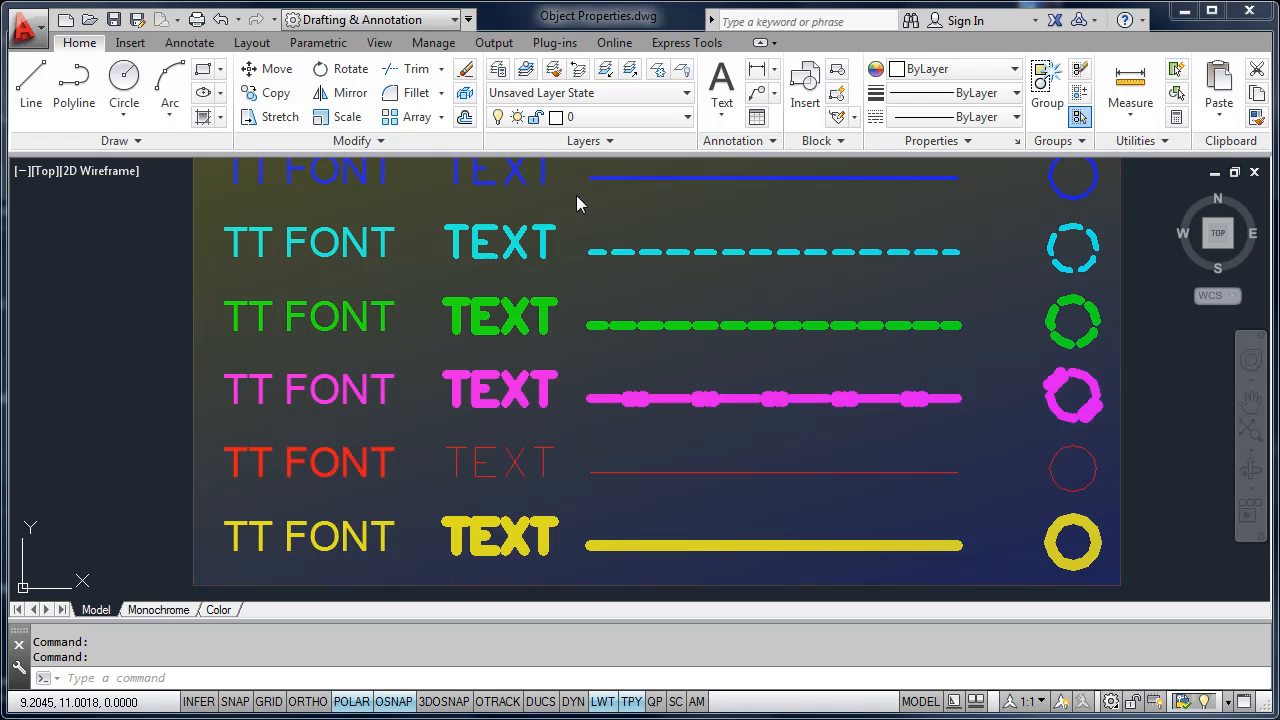
Open the Layer Properties Manager and move it up so the whole layer list can be seen
{"action": "left_click", "coordinate": [499, 72]}
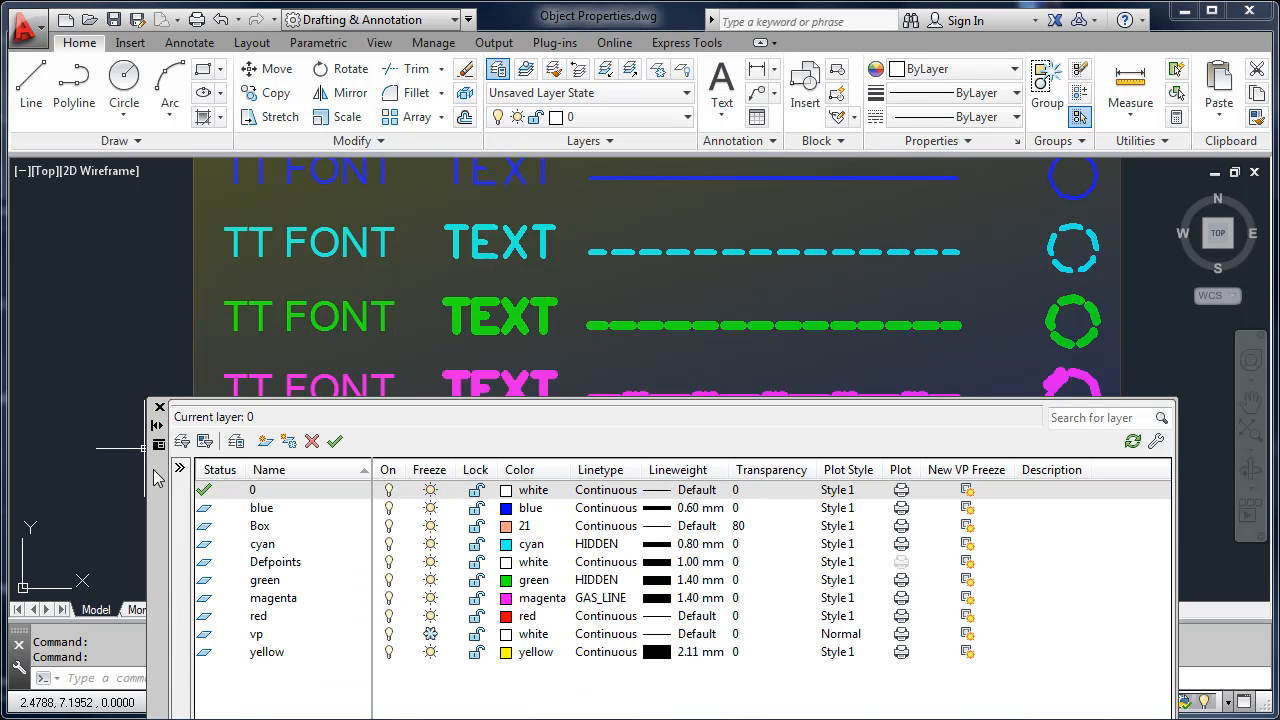
{"action": "left_click_drag", "start_coordinate": [158, 489], "coordinate": [177, 247]}
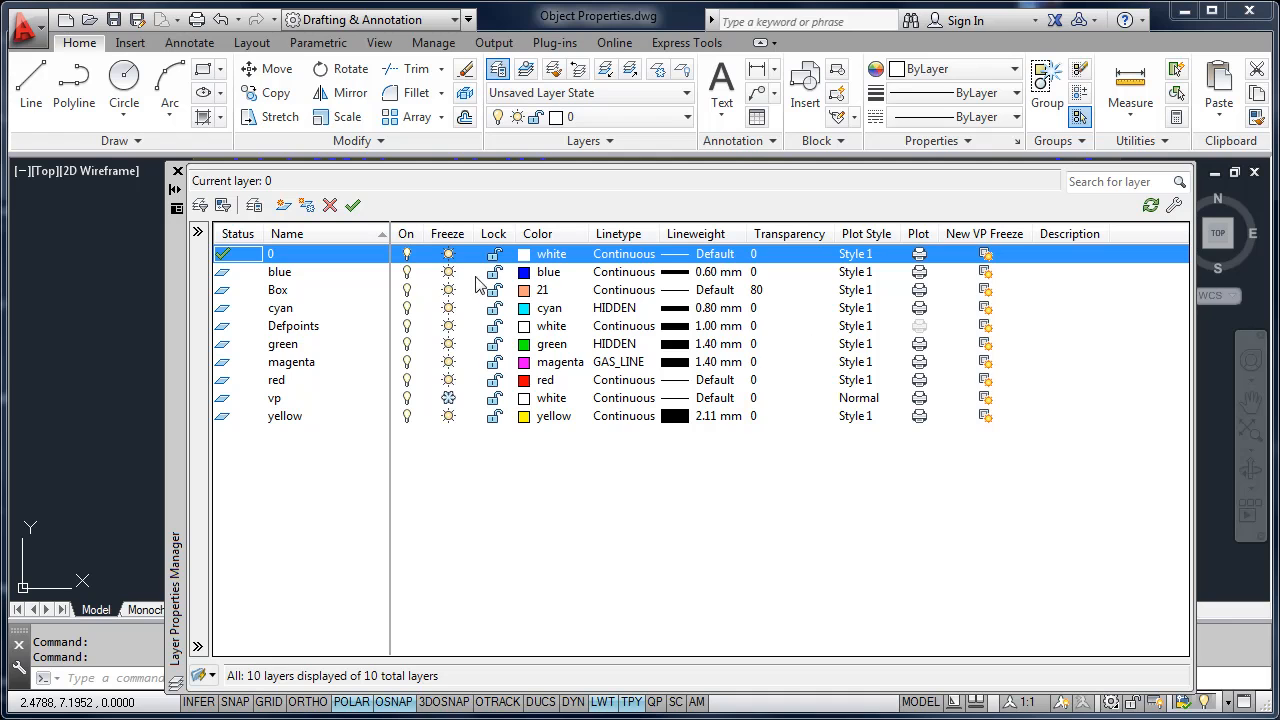
Review the layer list's column options, and move the Color column ahead of Lock and back to its original place
{"action": "right_click", "coordinate": [315, 236]}
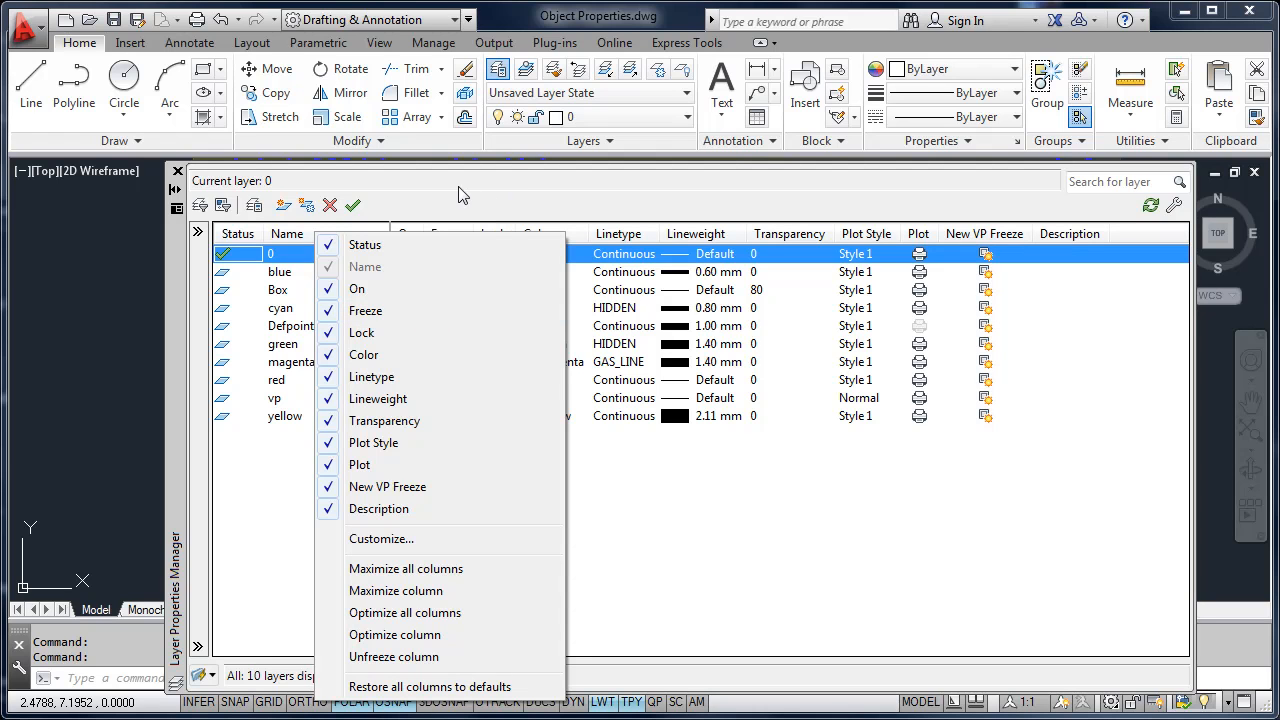
{"action": "left_click", "coordinate": [432, 198]}
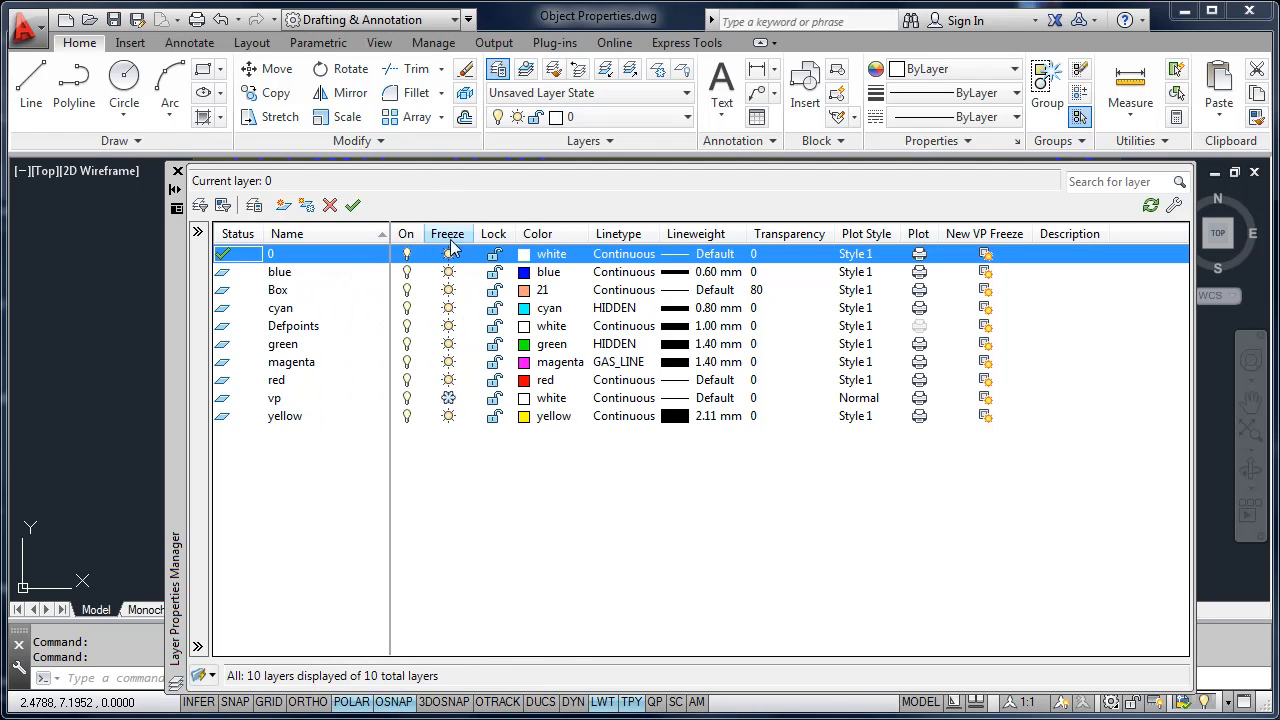
{"action": "left_click_drag", "start_coordinate": [545, 236], "coordinate": [490, 237]}
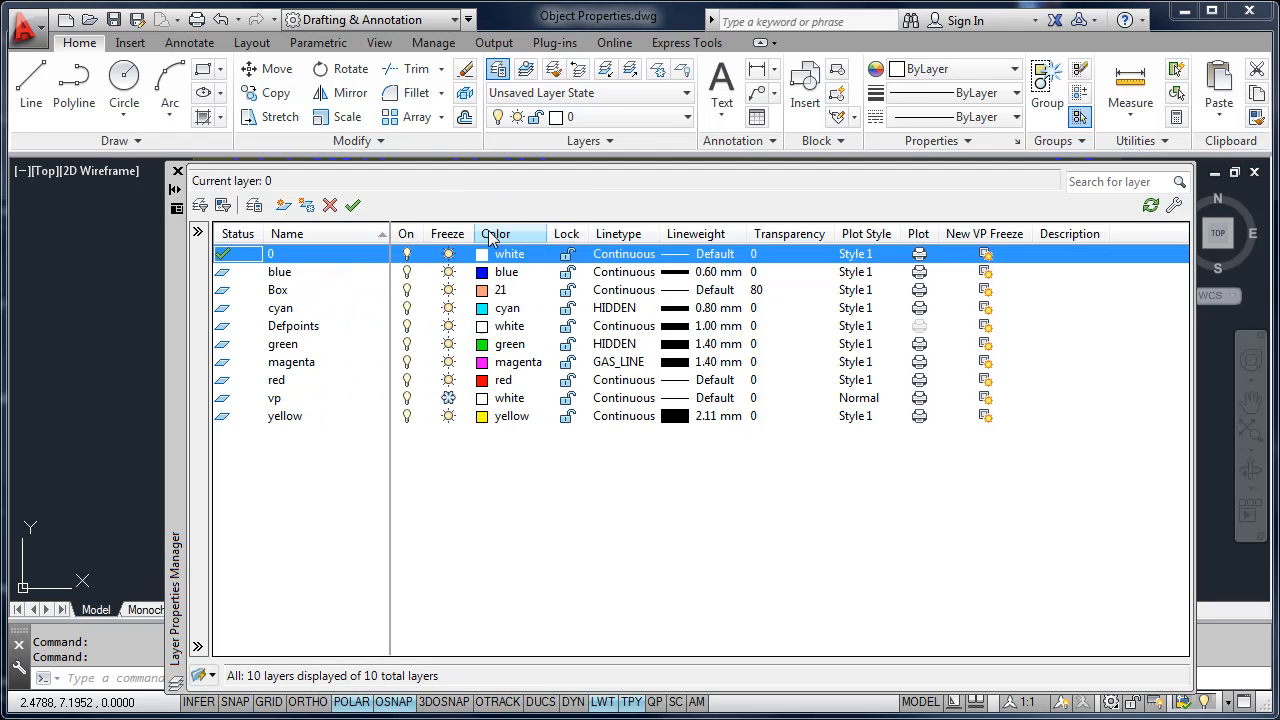
{"action": "left_click_drag", "start_coordinate": [567, 234], "coordinate": [478, 234]}
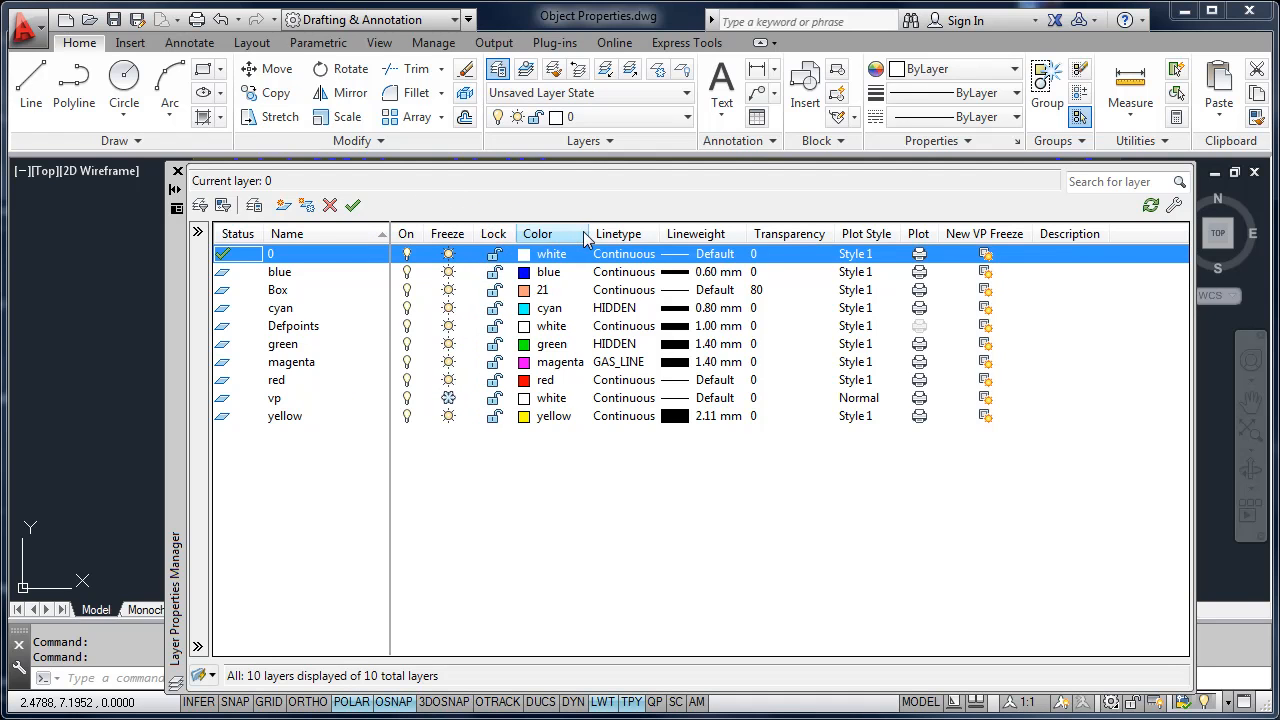
Sort the layer list by name in descending order and back to ascending, twice
{"action": "left_click", "coordinate": [338, 236]}
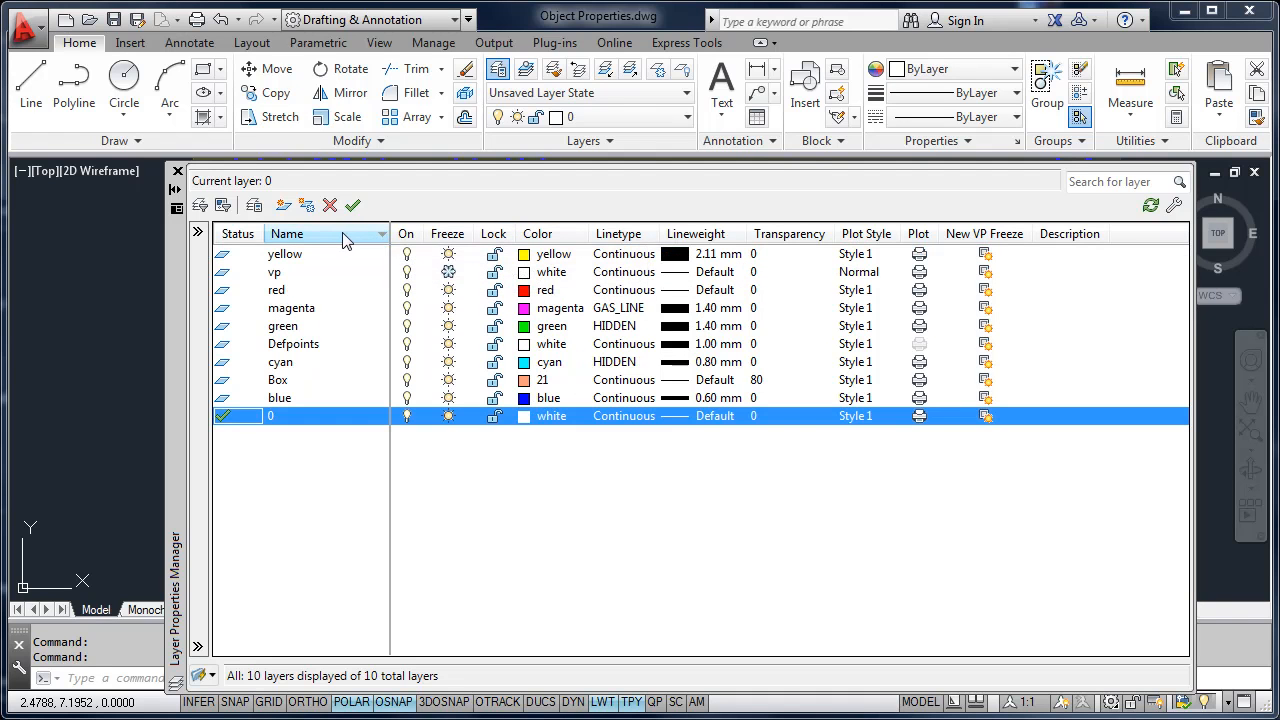
{"action": "left_click", "coordinate": [329, 236]}
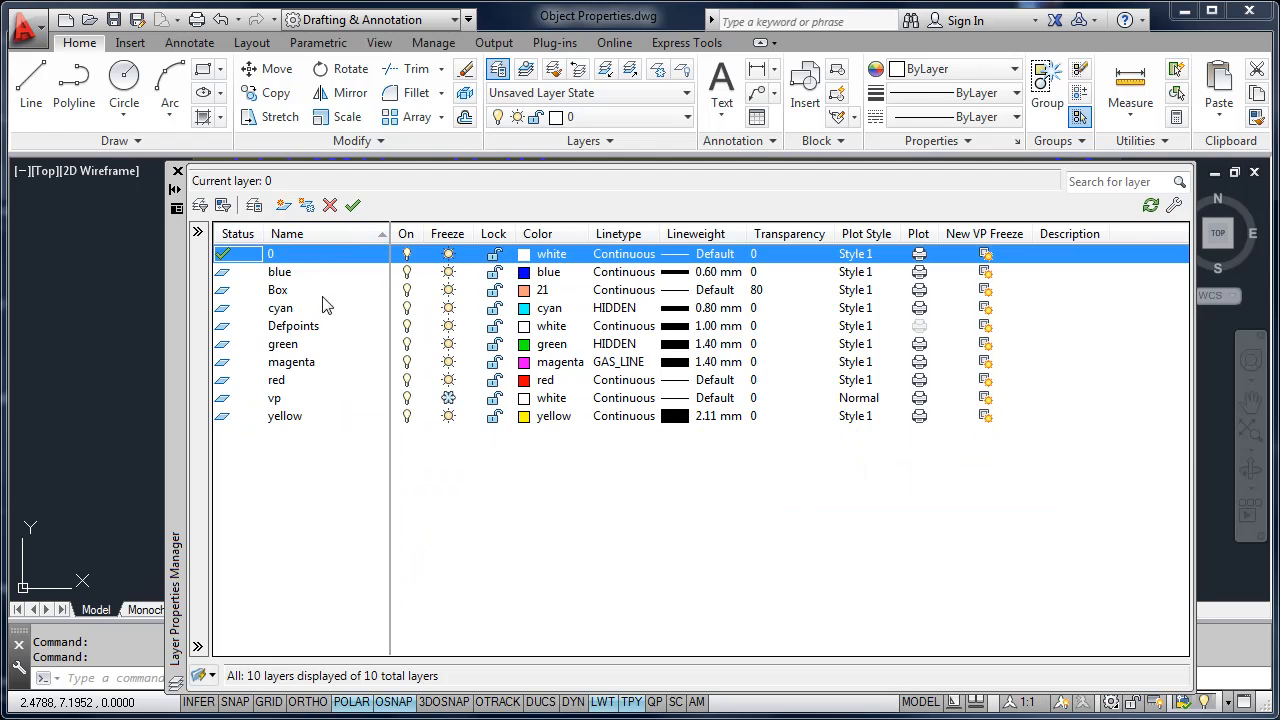
{"action": "left_click", "coordinate": [358, 238]}
{"action": "left_click", "coordinate": [362, 236]}
Select the blue, Defpoints, magenta and yellow layers together, and replace that selection with the continuous range from Box through red
{"action": "left_click", "coordinate": [288, 276]}
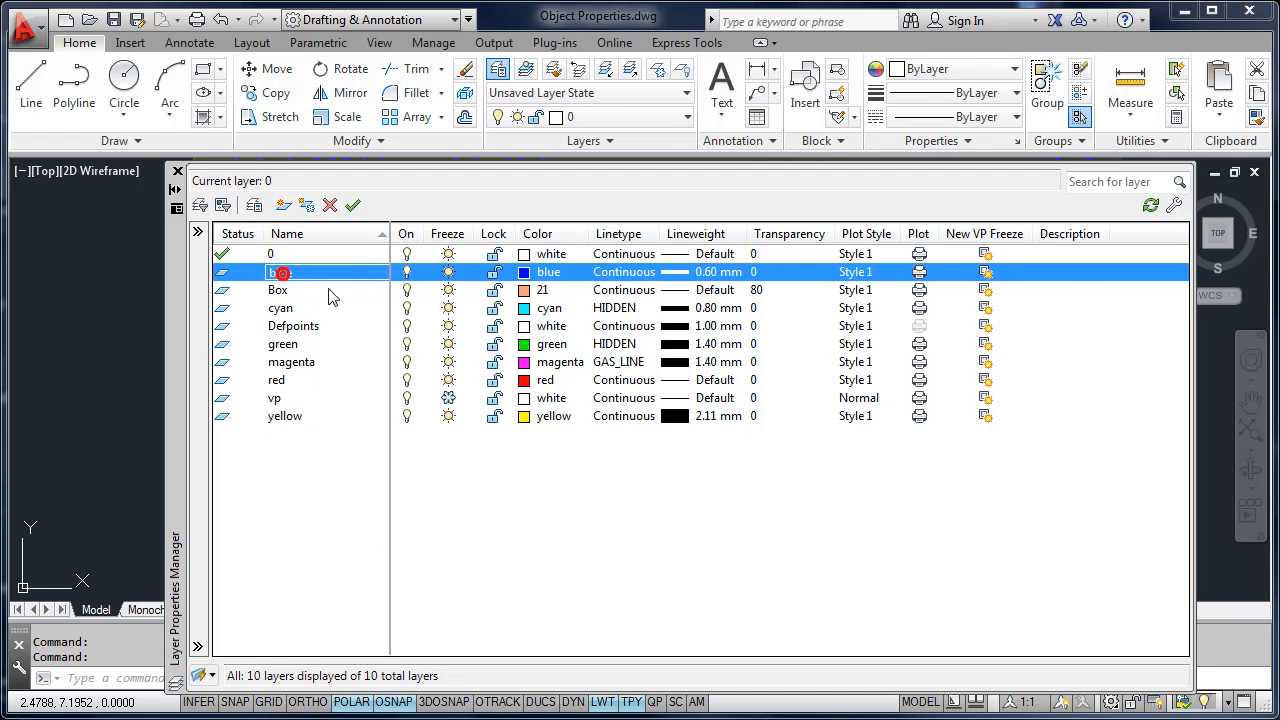
{"action": "left_click", "coordinate": [308, 332], "text": "ctrl"}
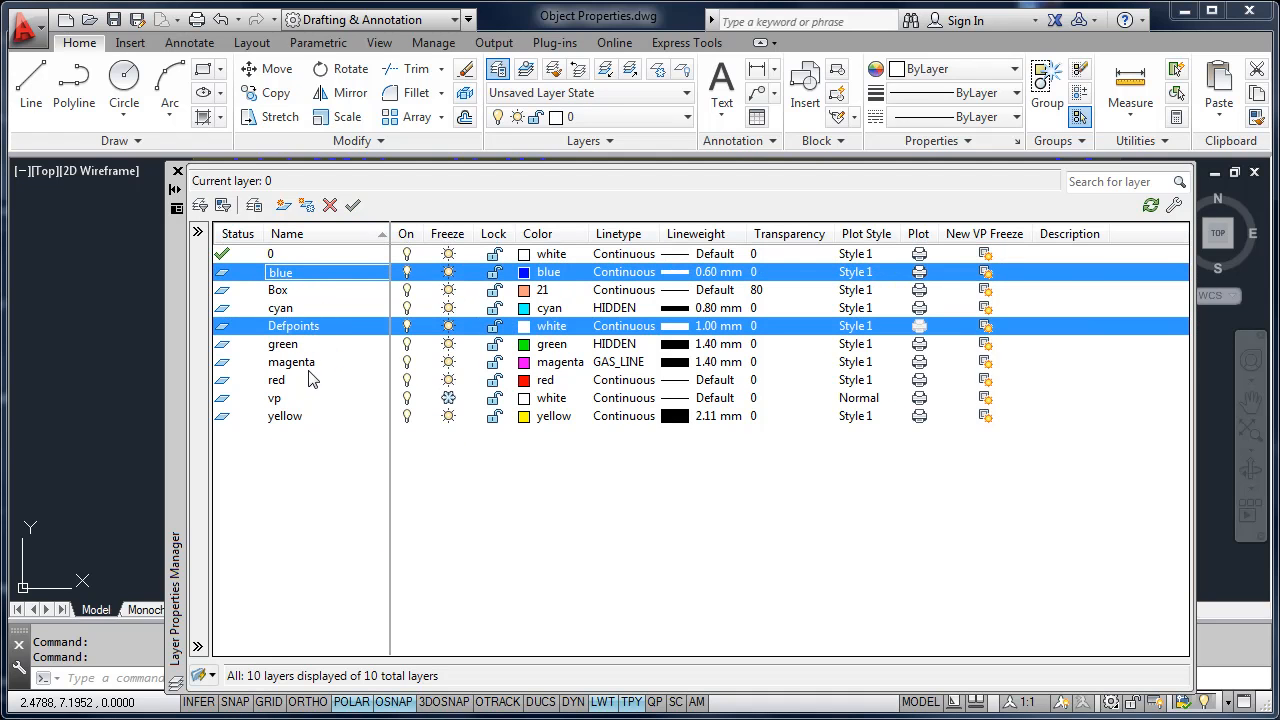
{"action": "left_click", "coordinate": [312, 364], "text": "ctrl"}
{"action": "left_click", "coordinate": [300, 418], "text": "ctrl"}
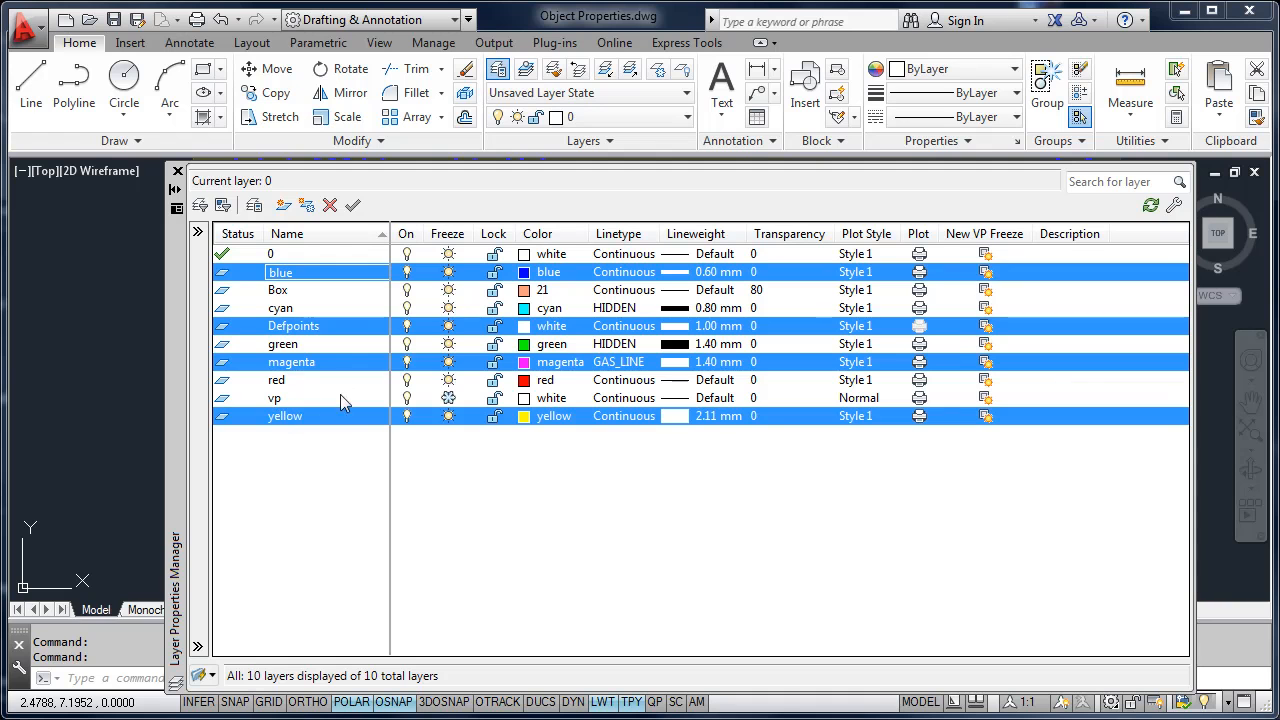
{"action": "left_click", "coordinate": [290, 291]}
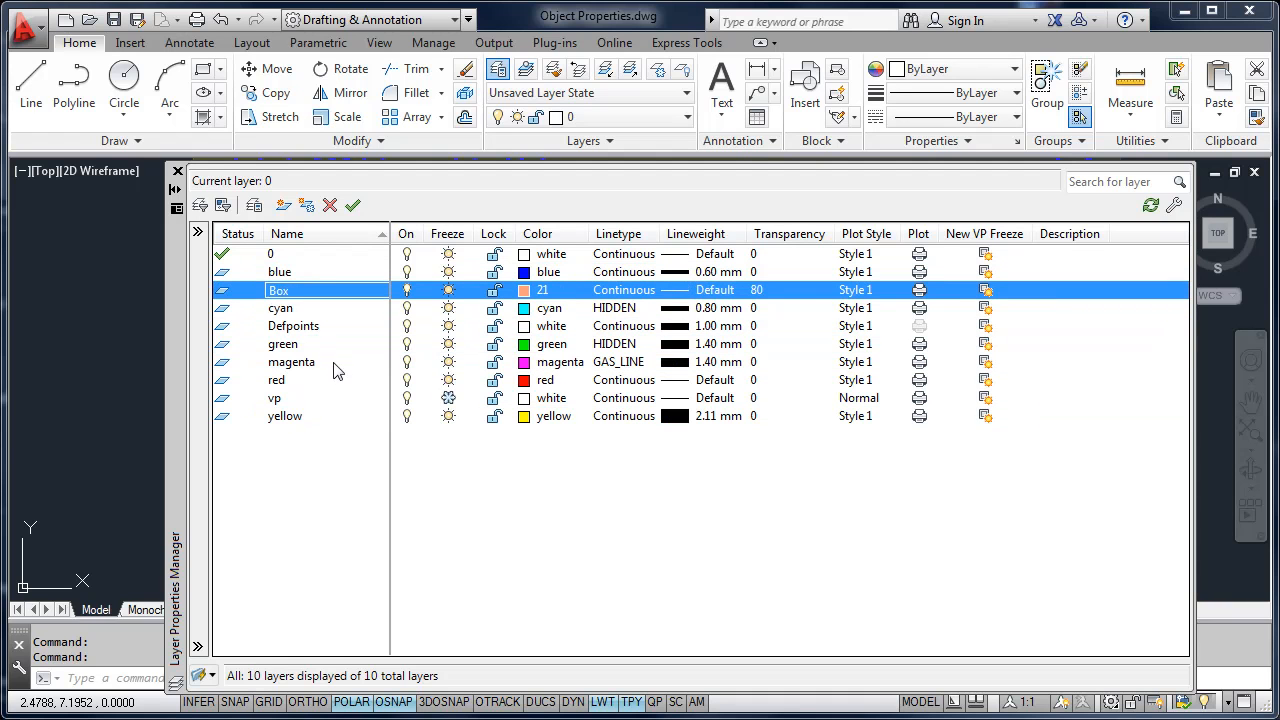
{"action": "left_click", "coordinate": [276, 382], "text": "shift"}
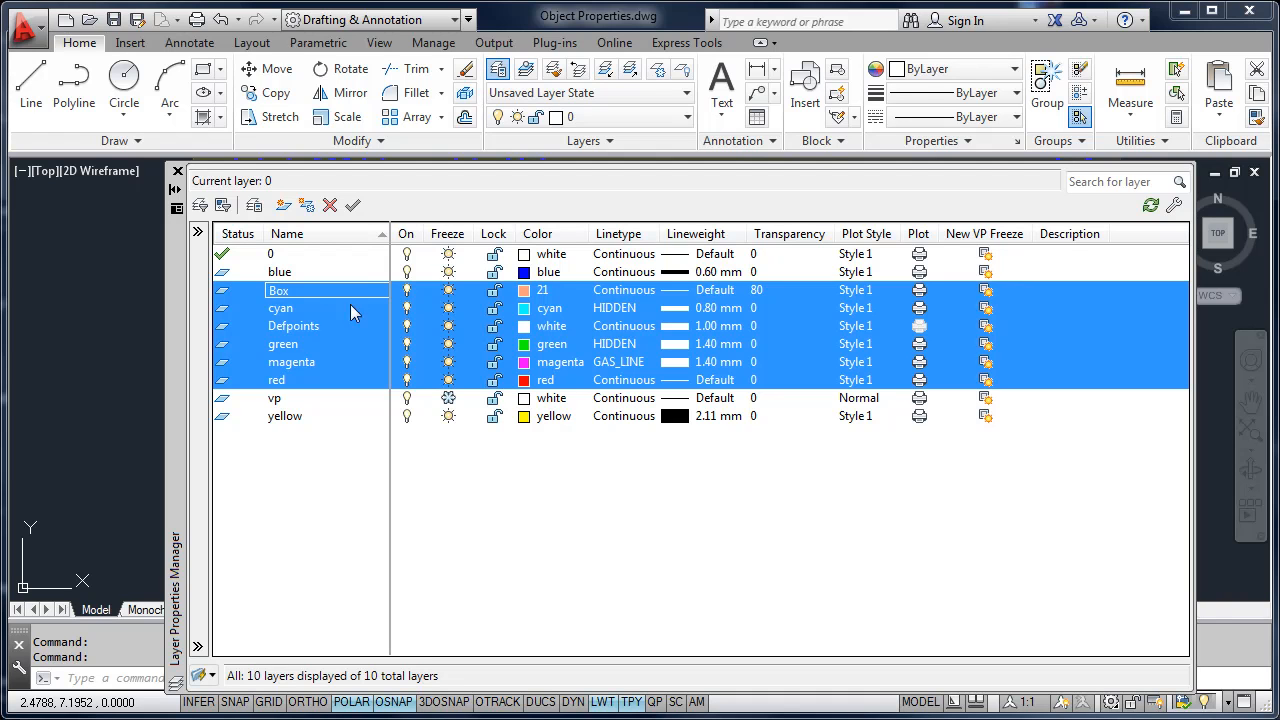
Create a new layer based on layer 0 and name it Hidden Lines
{"action": "left_click", "coordinate": [285, 255]}
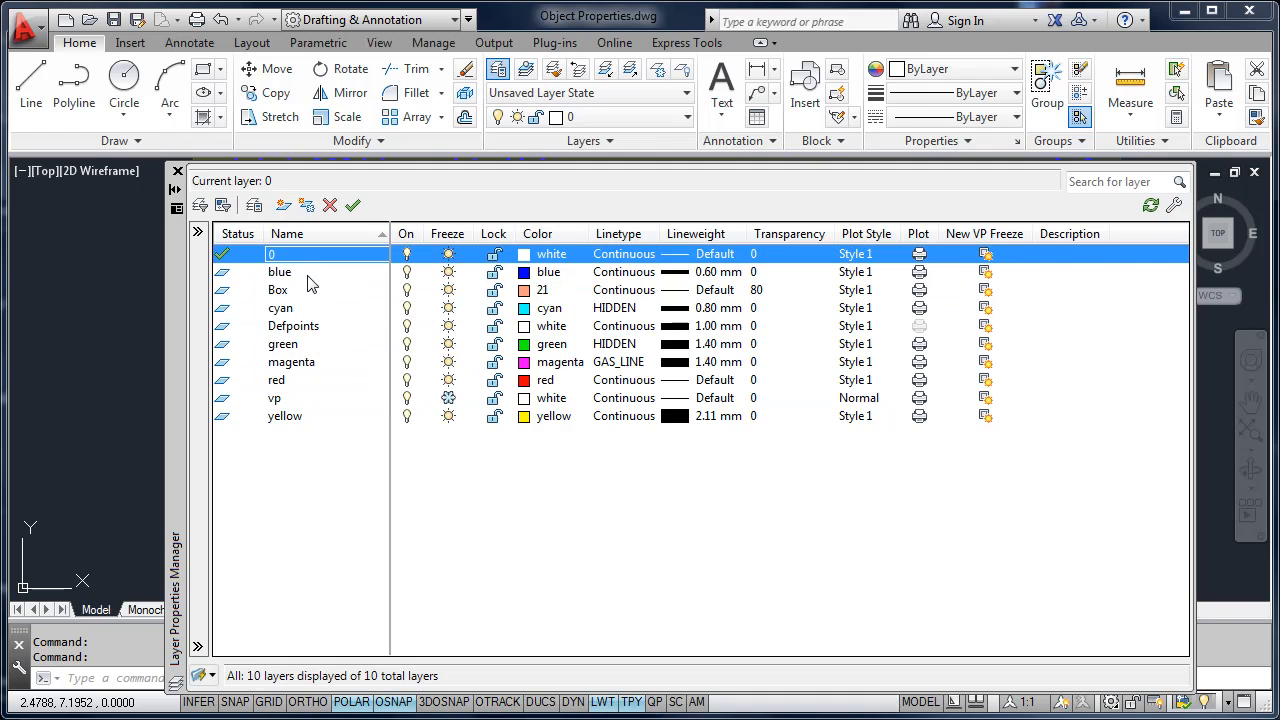
{"action": "left_click", "coordinate": [284, 210]}
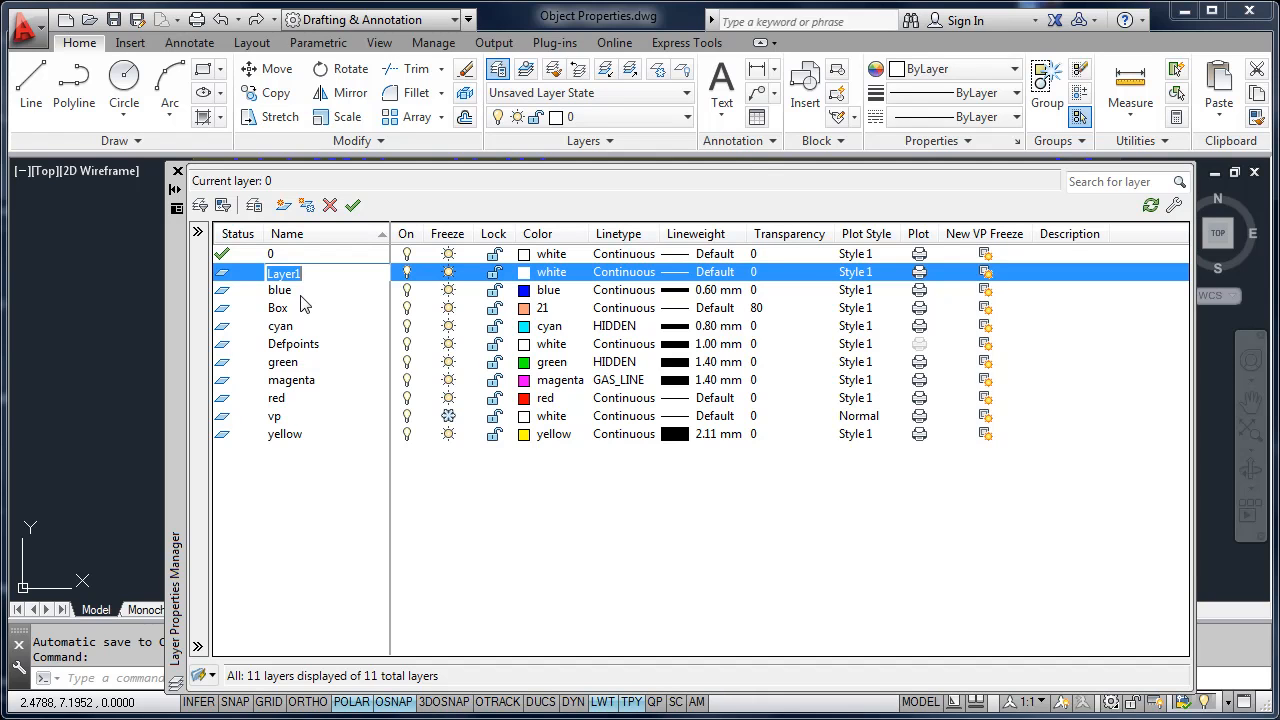
{"action": "type", "text": "Hidden Lines"}
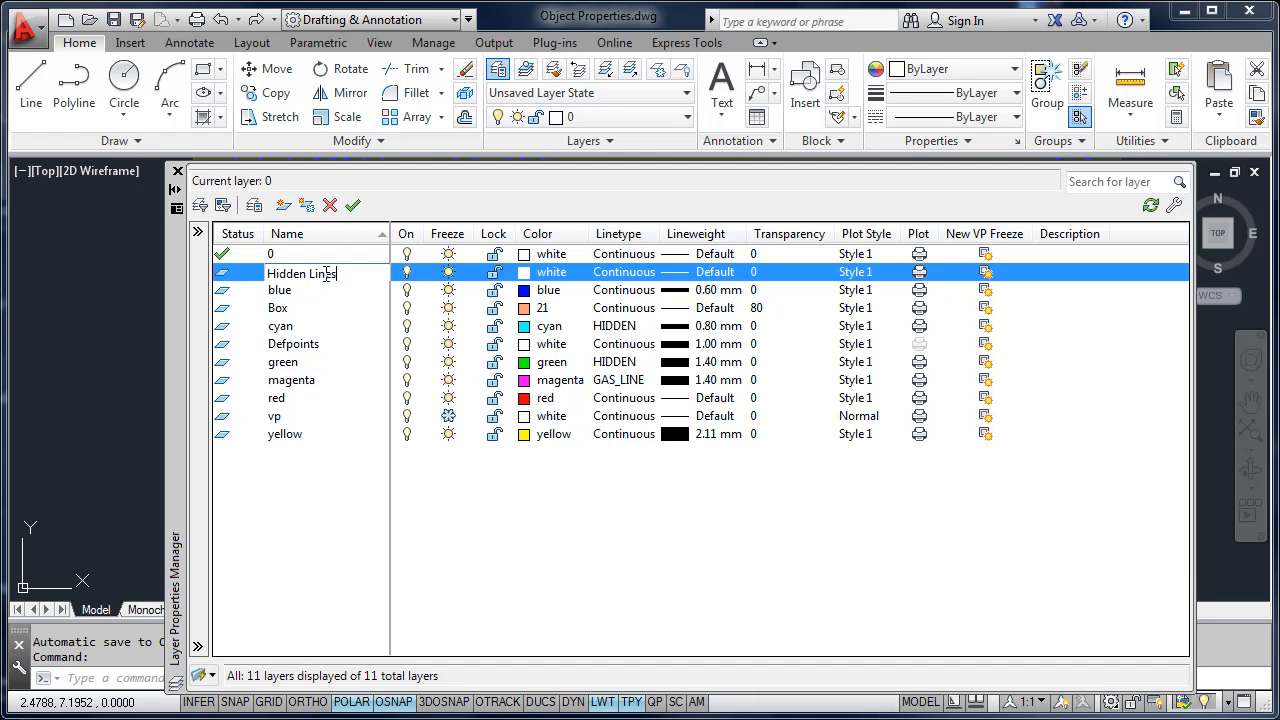
Examine the color choices for the Hidden Lines layer: the RGB true color model, DIC 3, and the PANTONE+ CMYK Uncoated color book
{"action": "left_click", "coordinate": [526, 272]}
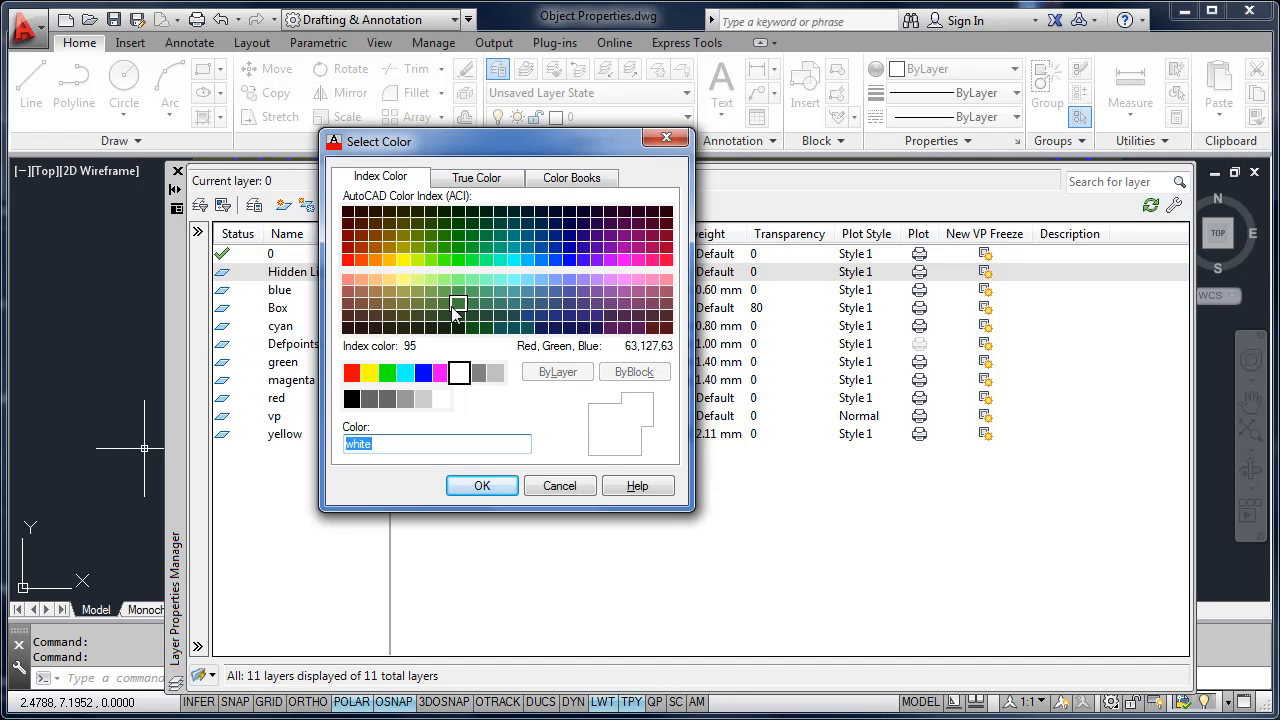
{"action": "left_click", "coordinate": [484, 186]}
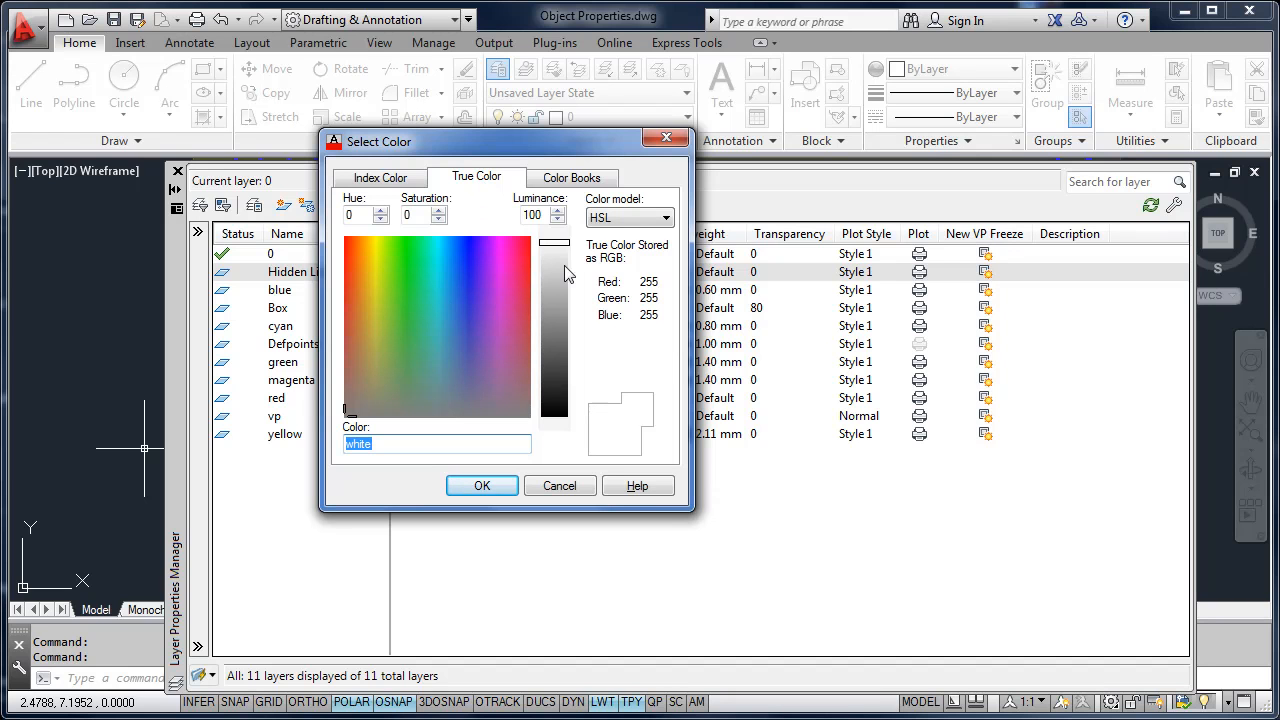
{"action": "left_click", "coordinate": [660, 217]}
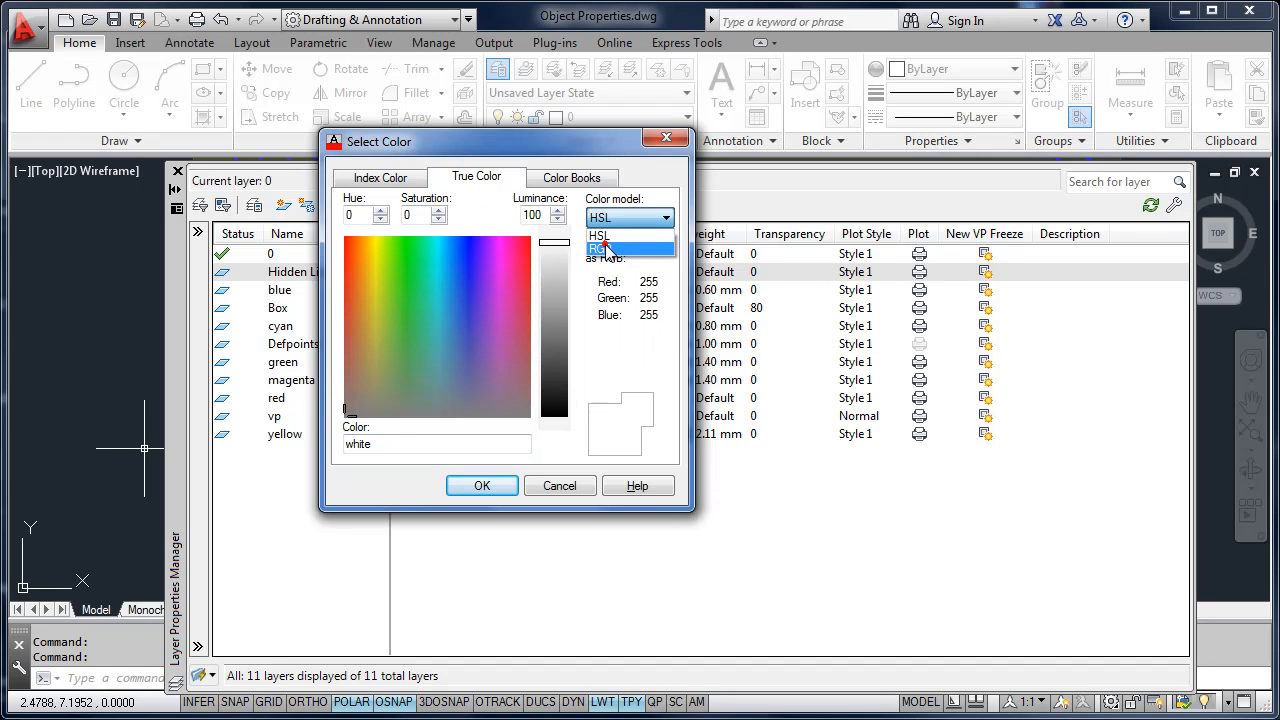
{"action": "left_click", "coordinate": [607, 250]}
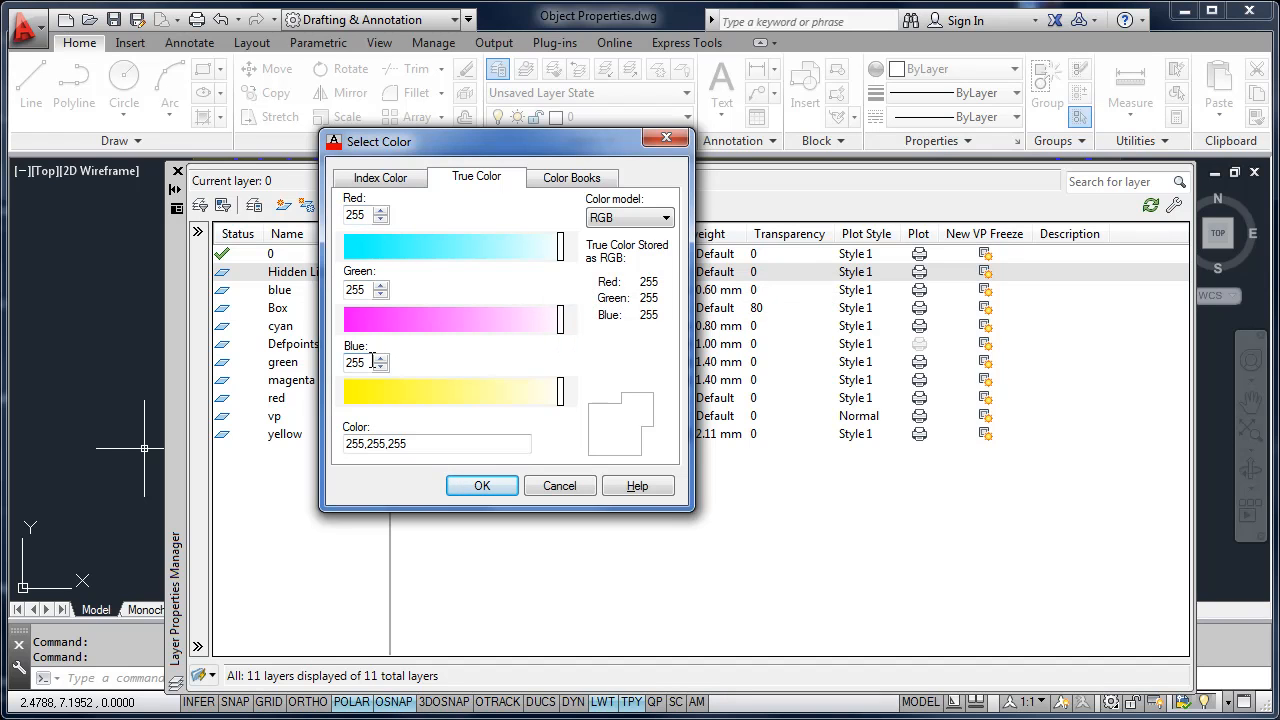
{"action": "left_click", "coordinate": [568, 180]}
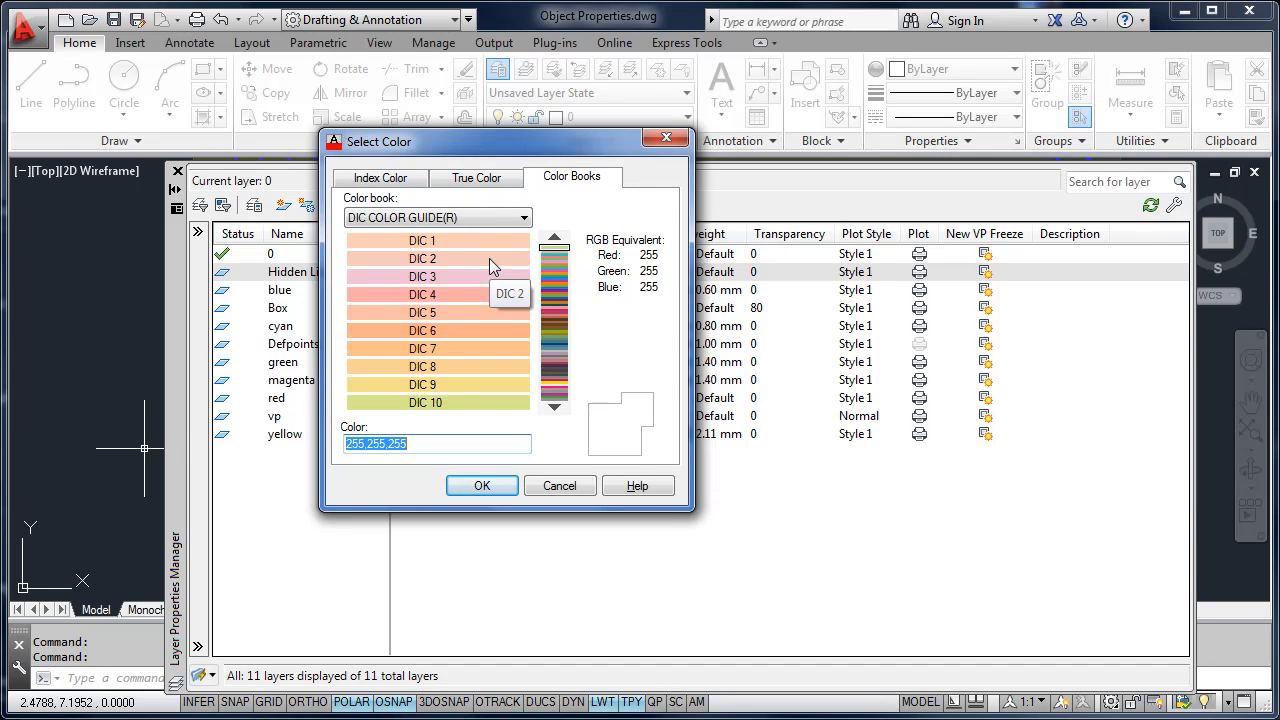
{"action": "left_click", "coordinate": [444, 277]}
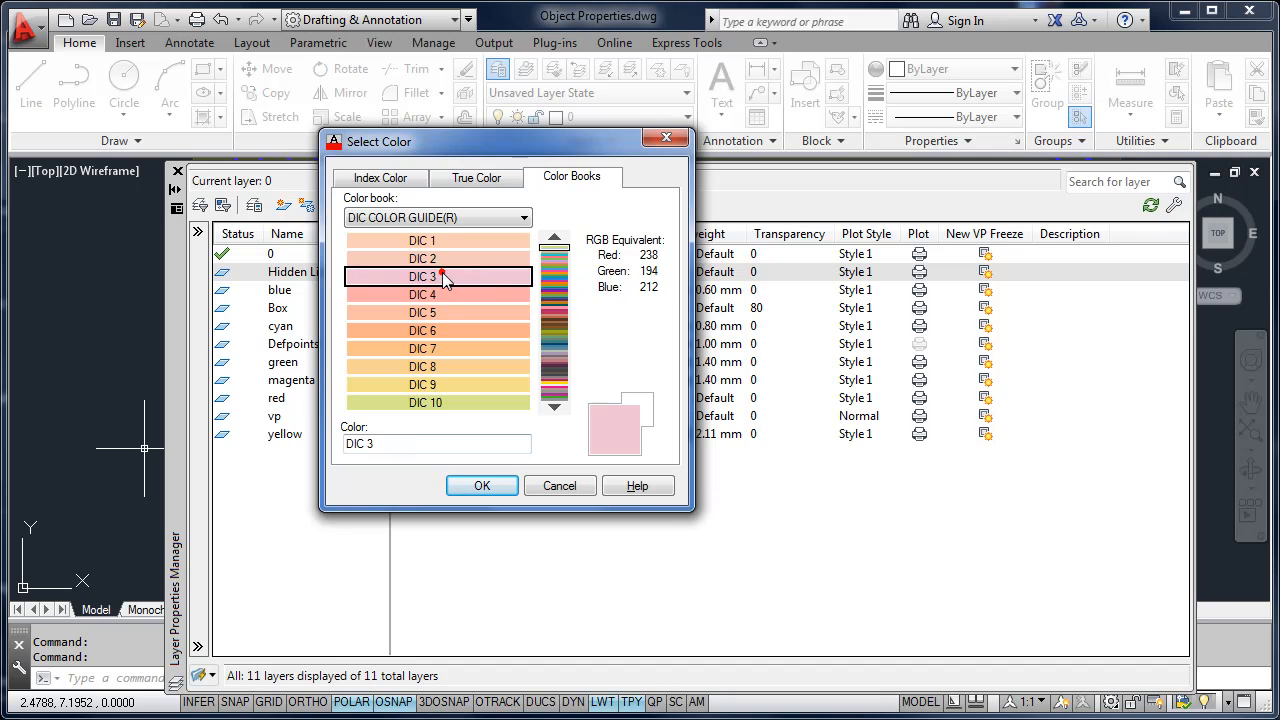
{"action": "left_click", "coordinate": [460, 218]}
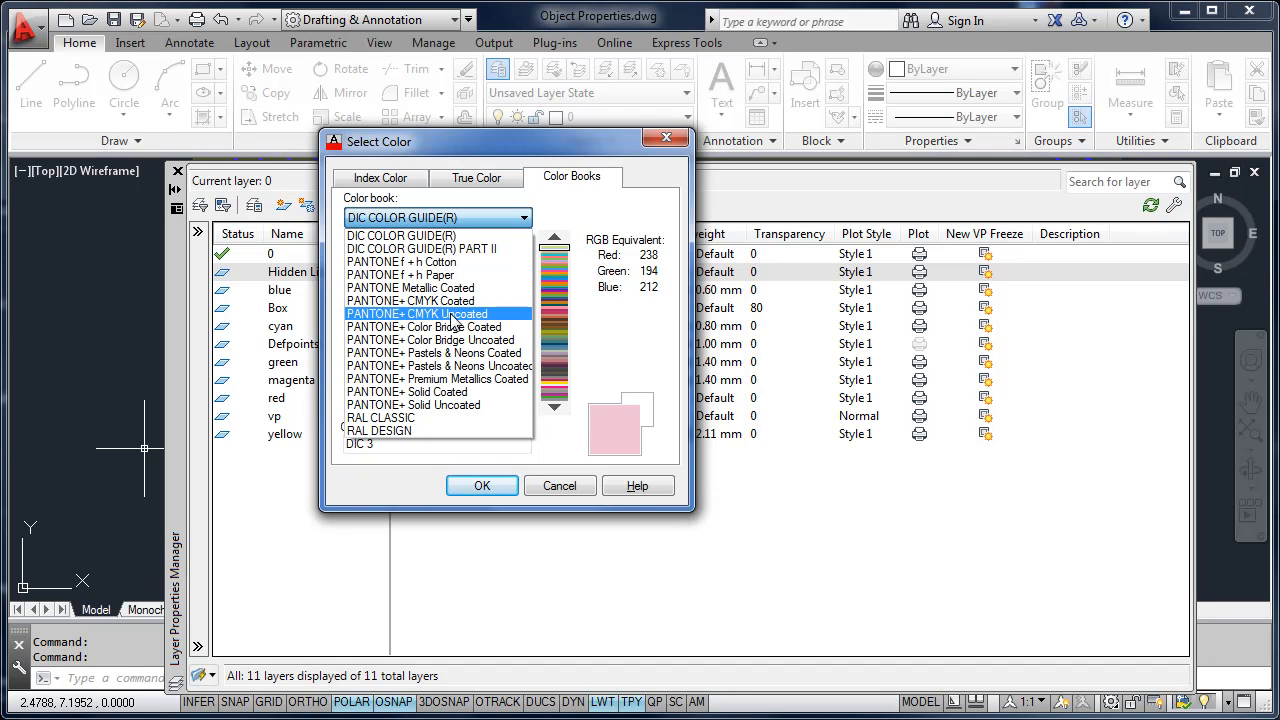
{"action": "left_click", "coordinate": [453, 314]}
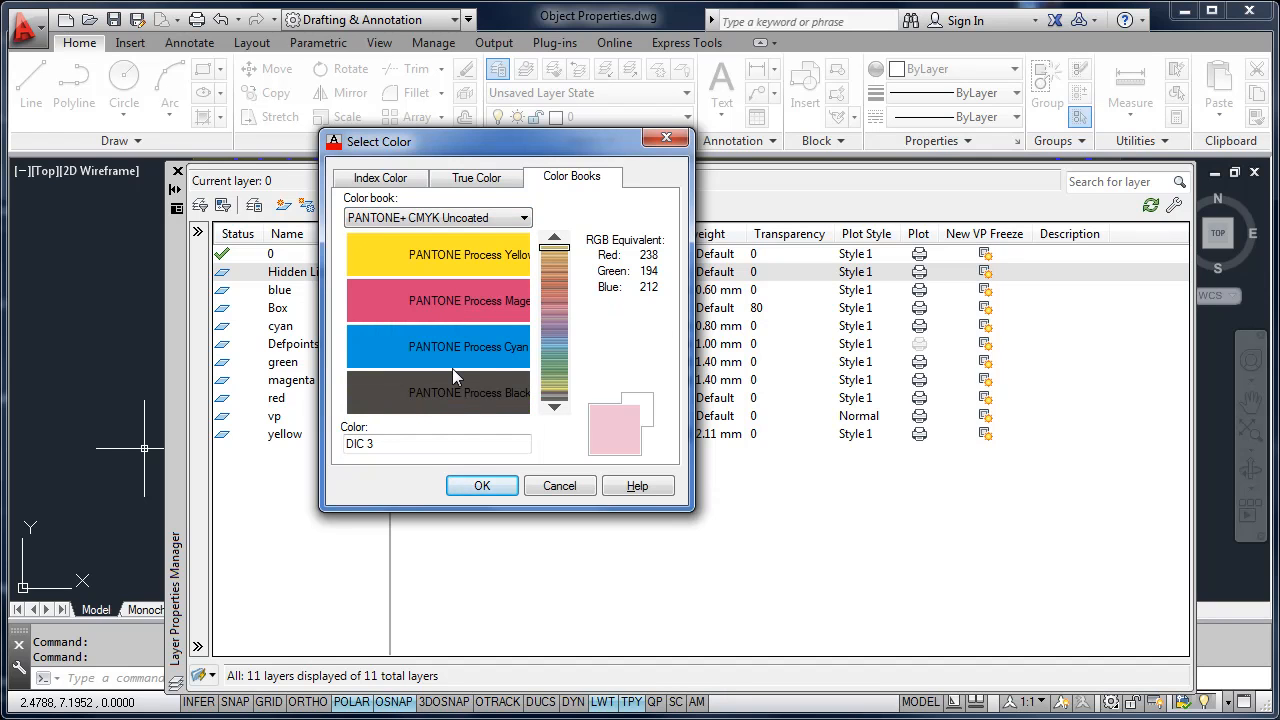
Set the Hidden Lines layer's color to index color 31
{"action": "left_click", "coordinate": [380, 180]}
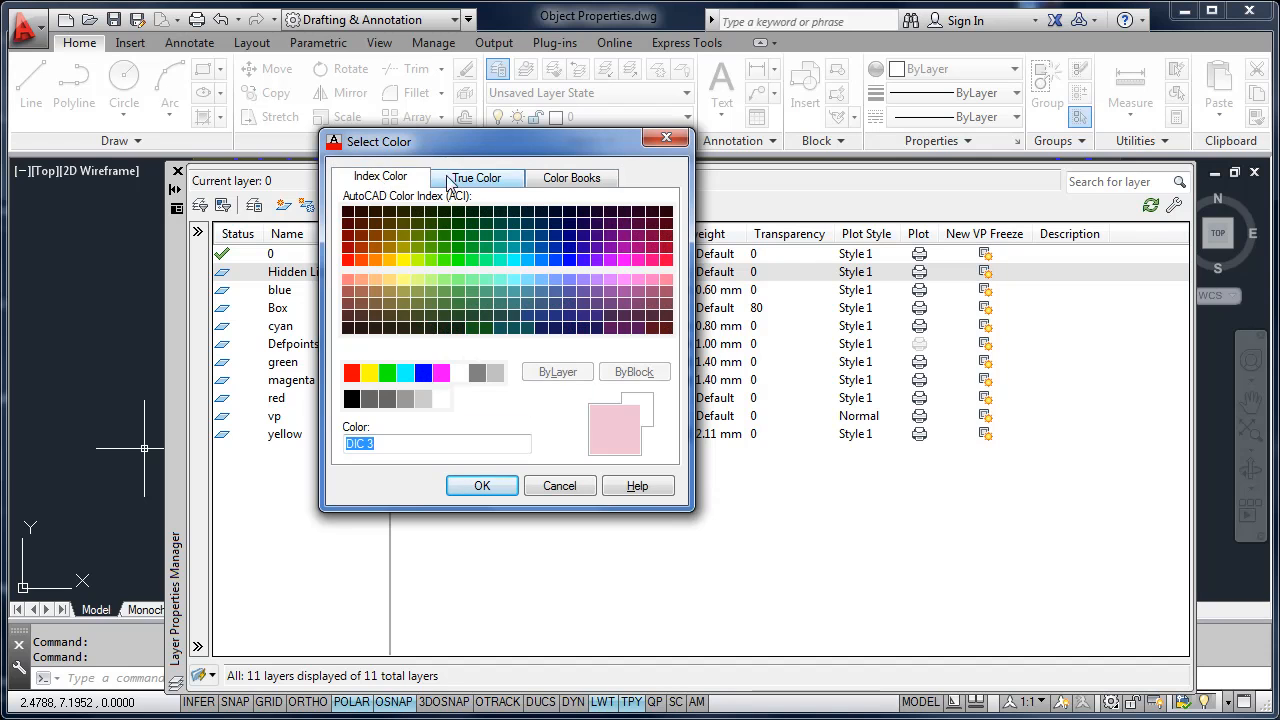
{"action": "left_click", "coordinate": [460, 177]}
{"action": "left_click", "coordinate": [405, 180]}
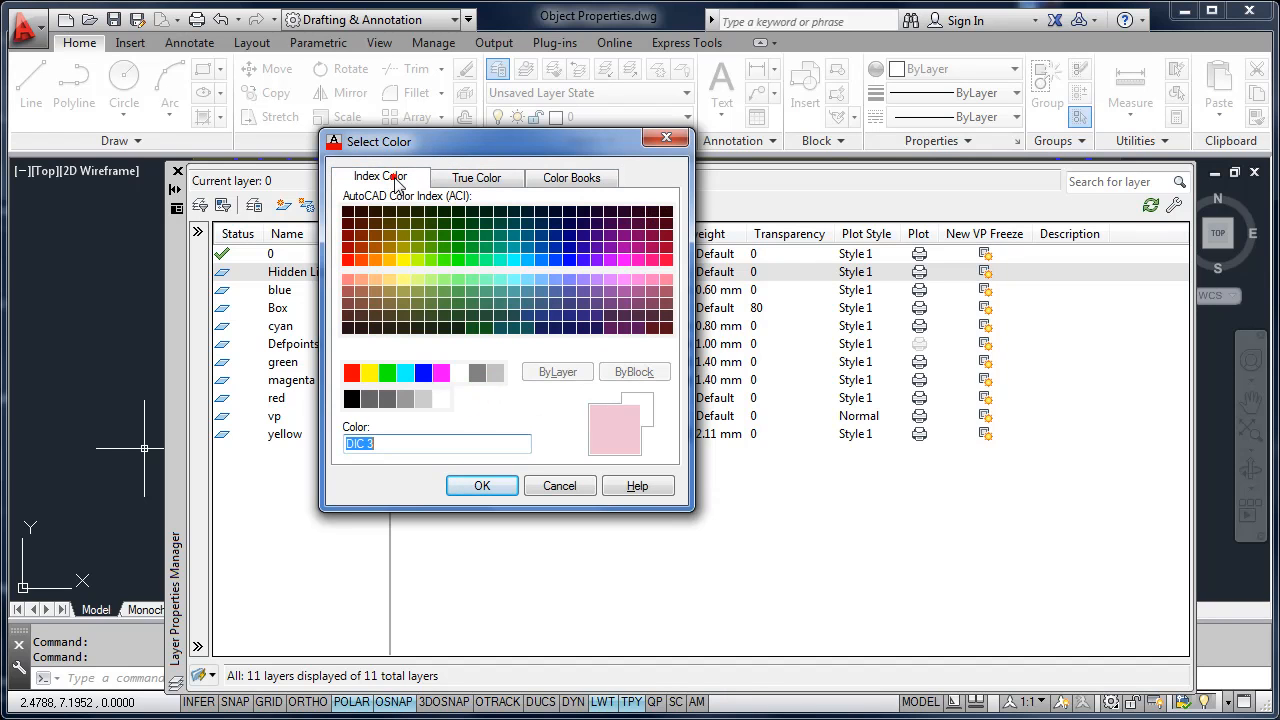
{"action": "left_click", "coordinate": [376, 279]}
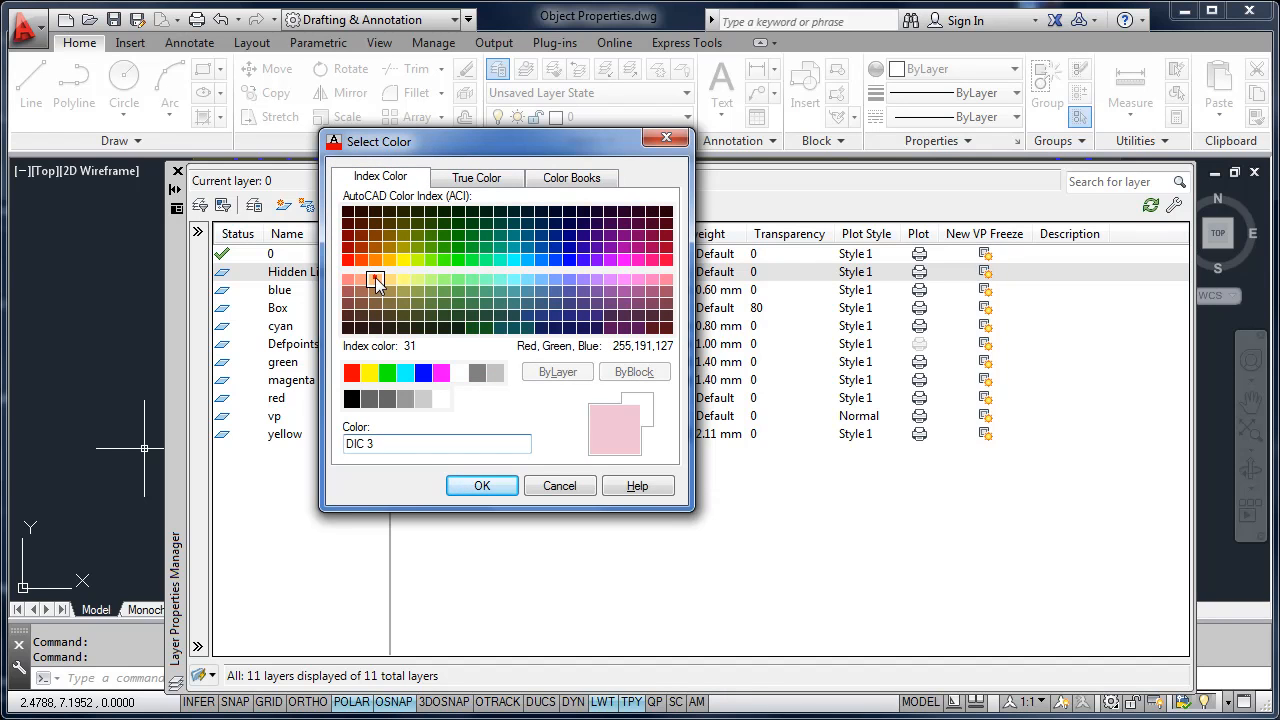
{"action": "left_click", "coordinate": [465, 486]}
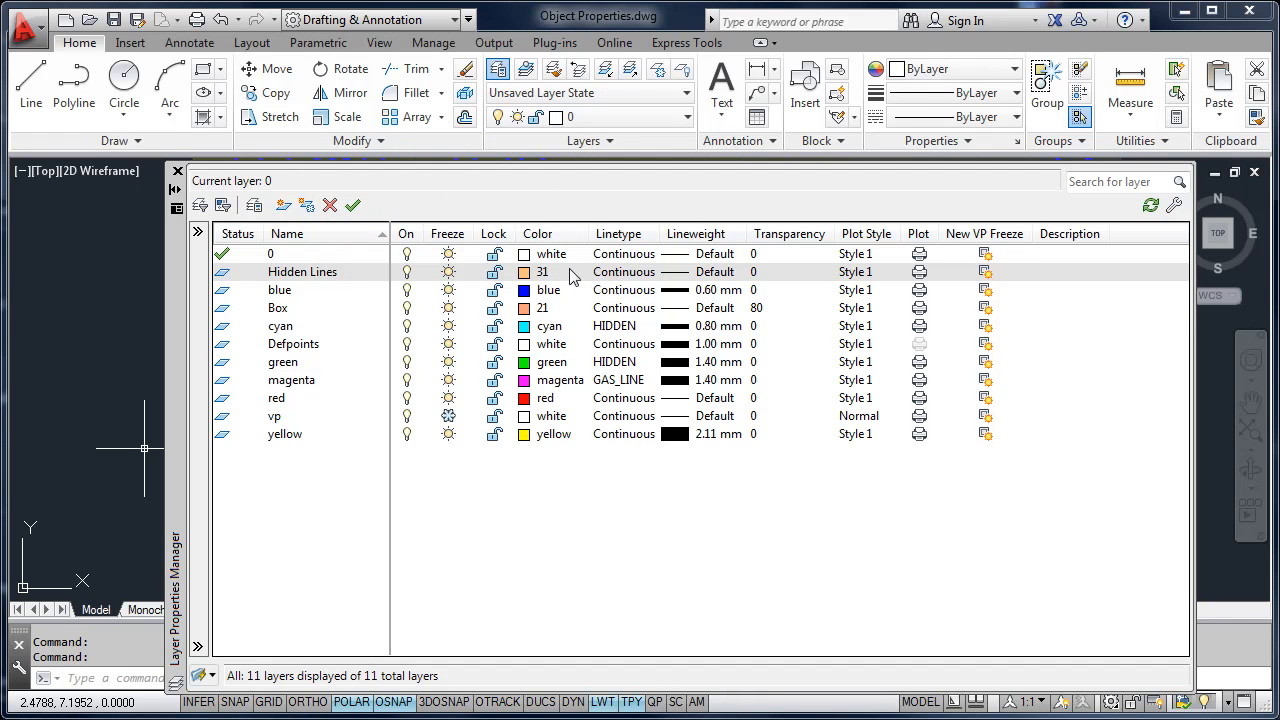
Load the CENTER2, DASHED2 and FENCELINE1 linetypes from acad.lin and assign FENCELINE1 to the Hidden Lines layer
{"action": "left_click", "coordinate": [625, 272]}
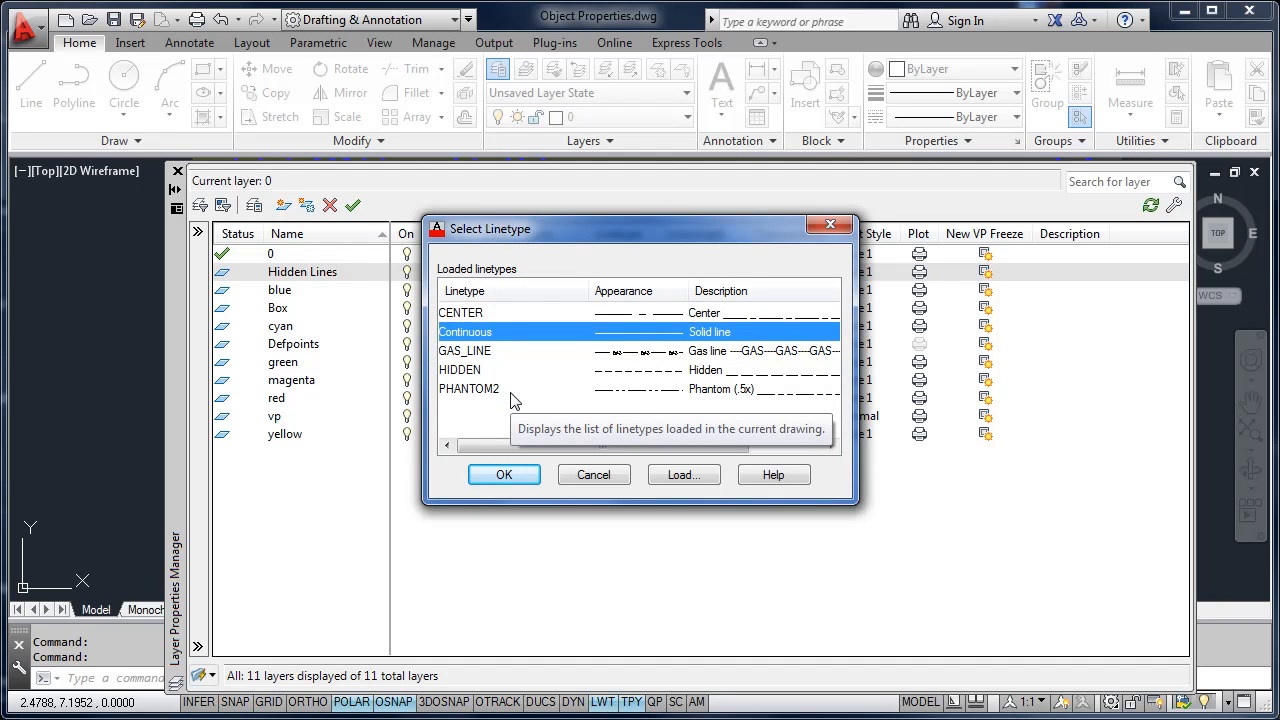
{"action": "left_click", "coordinate": [682, 475]}
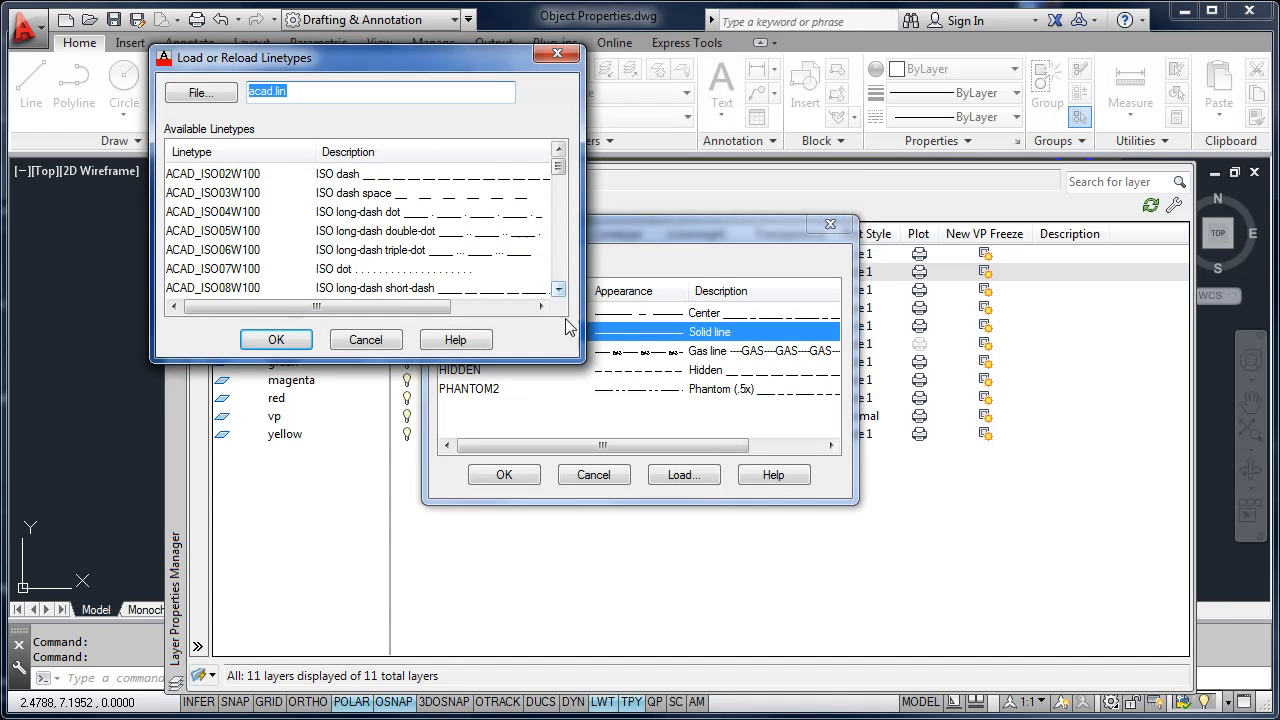
{"action": "left_click_drag", "start_coordinate": [576, 362], "coordinate": [688, 538]}
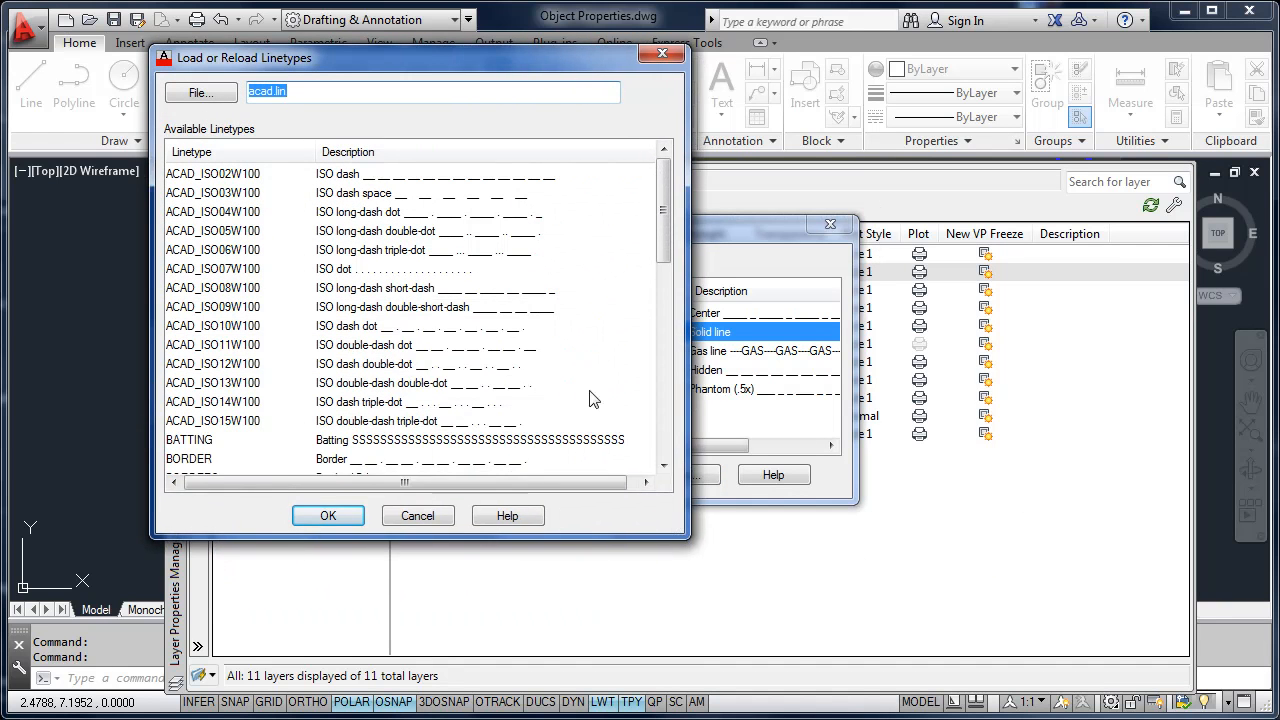
{"action": "left_click_drag", "start_coordinate": [660, 210], "coordinate": [648, 290]}
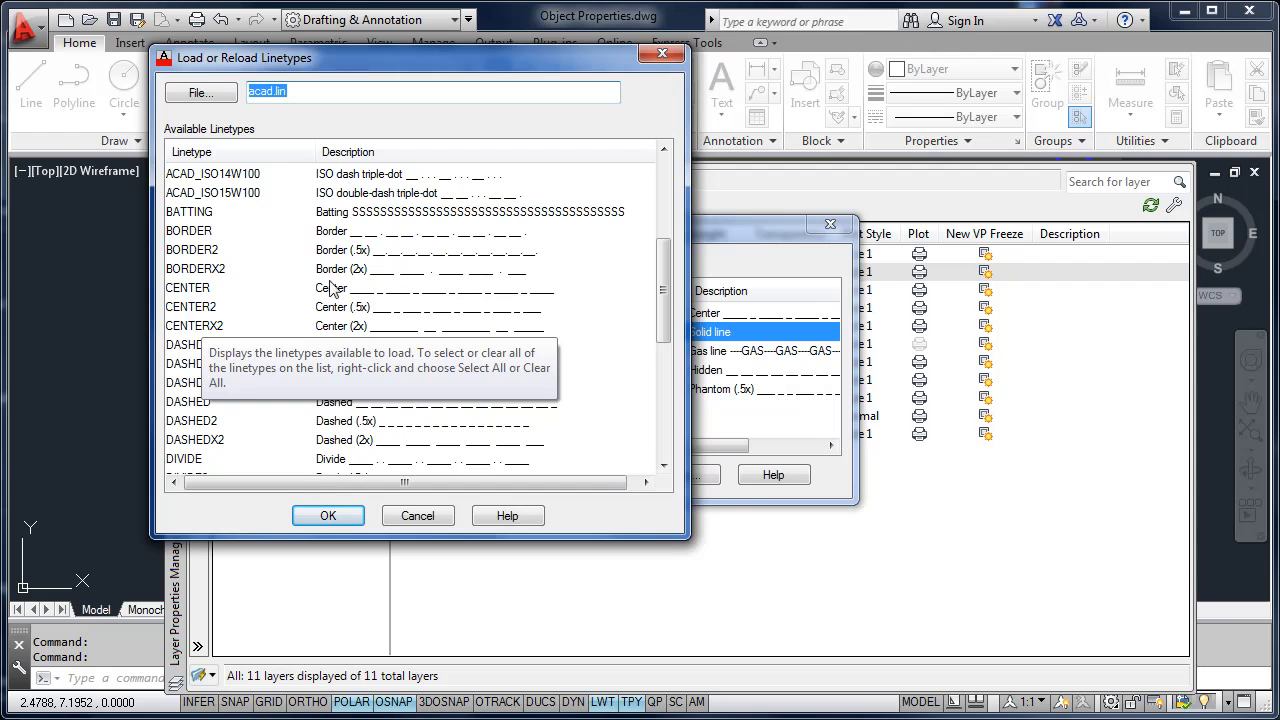
{"action": "left_click", "coordinate": [201, 310]}
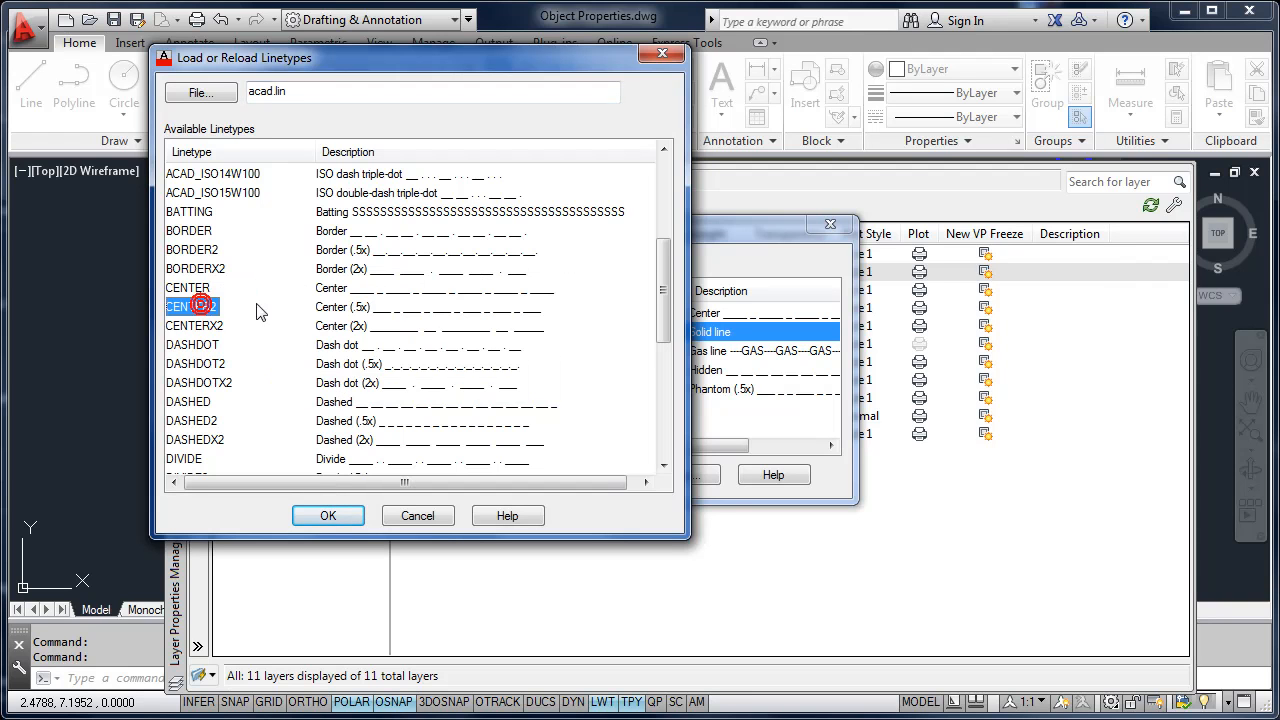
{"action": "left_click", "coordinate": [195, 421], "text": "ctrl"}
{"action": "left_click_drag", "start_coordinate": [655, 275], "coordinate": [648, 330]}
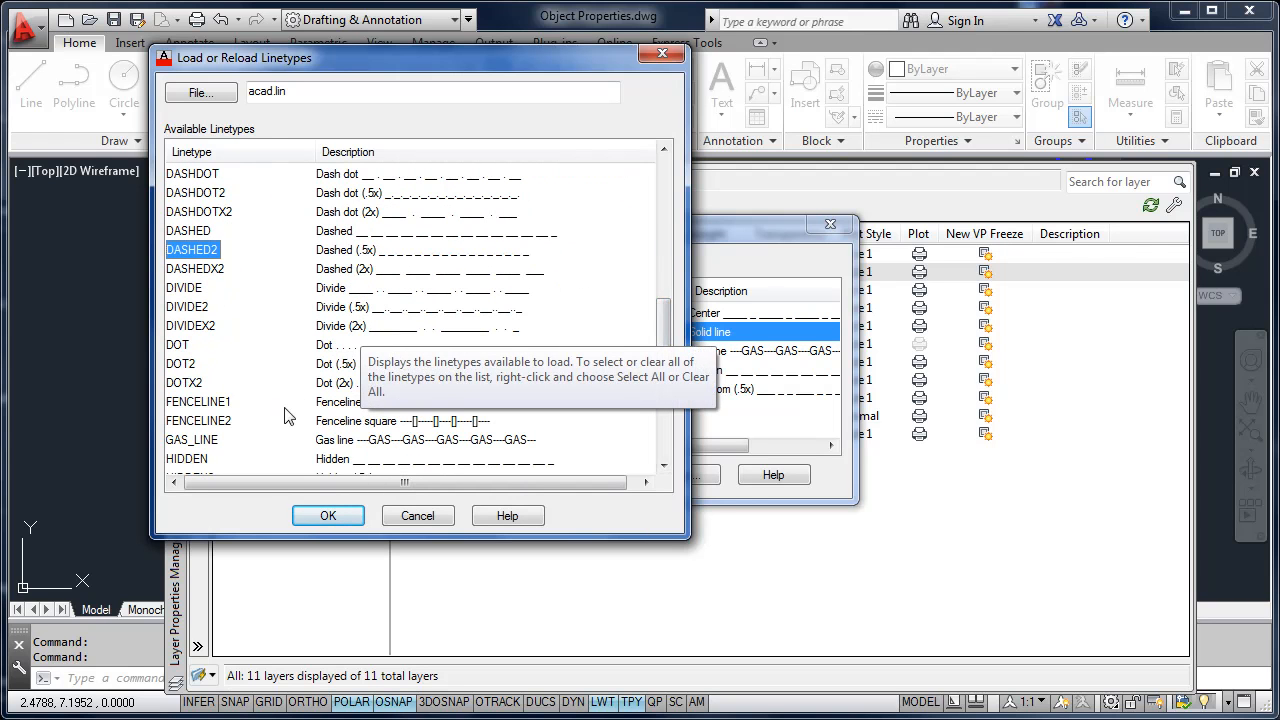
{"action": "left_click", "coordinate": [197, 402], "text": "ctrl"}
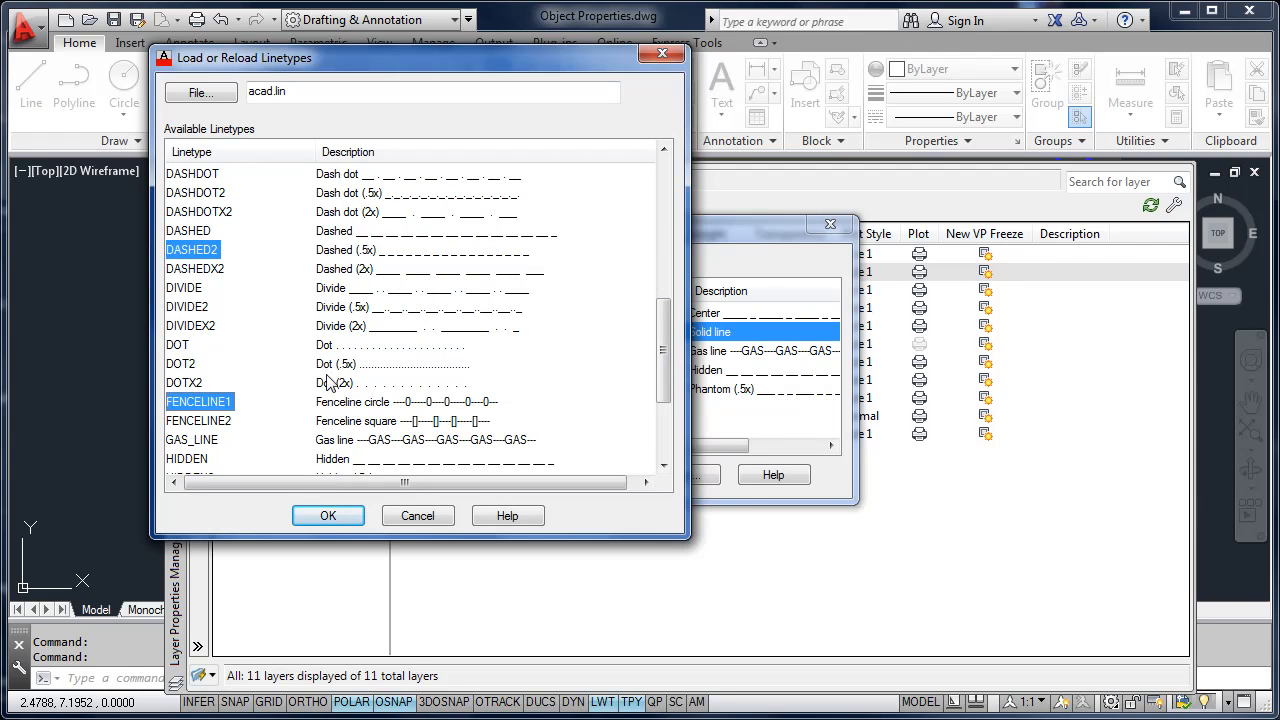
{"action": "left_click", "coordinate": [333, 513]}
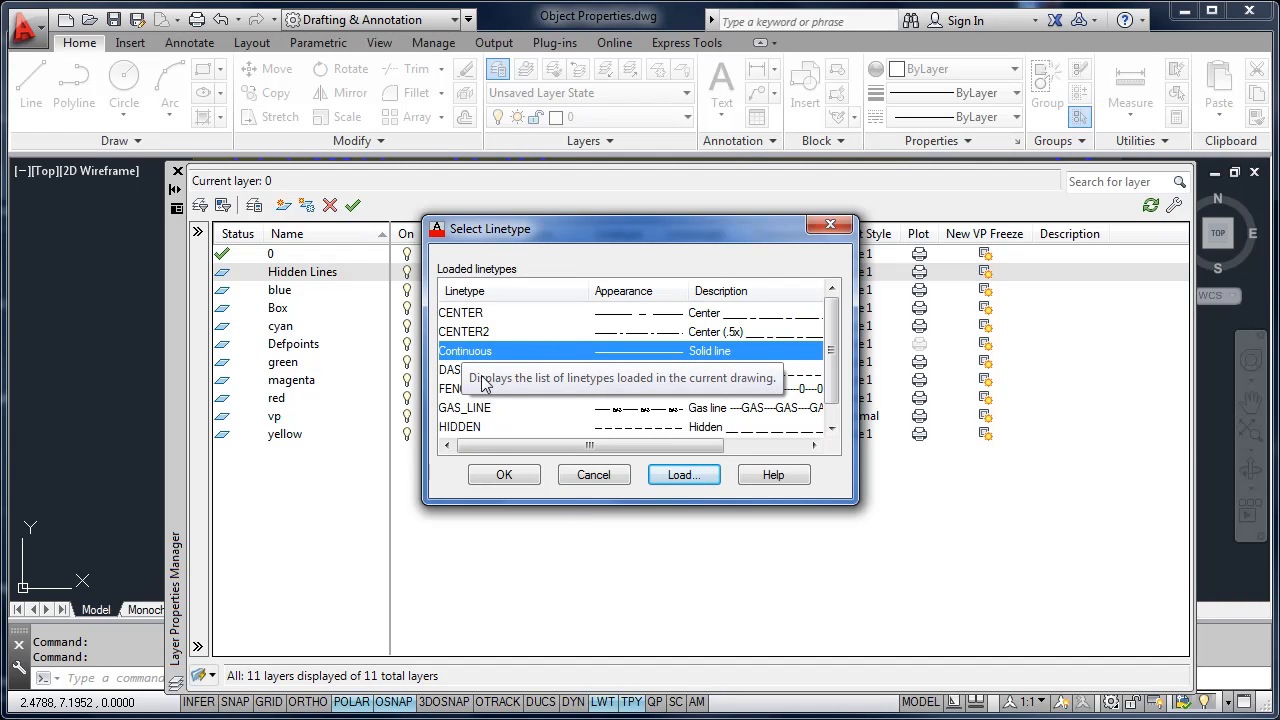
{"action": "left_click", "coordinate": [449, 390]}
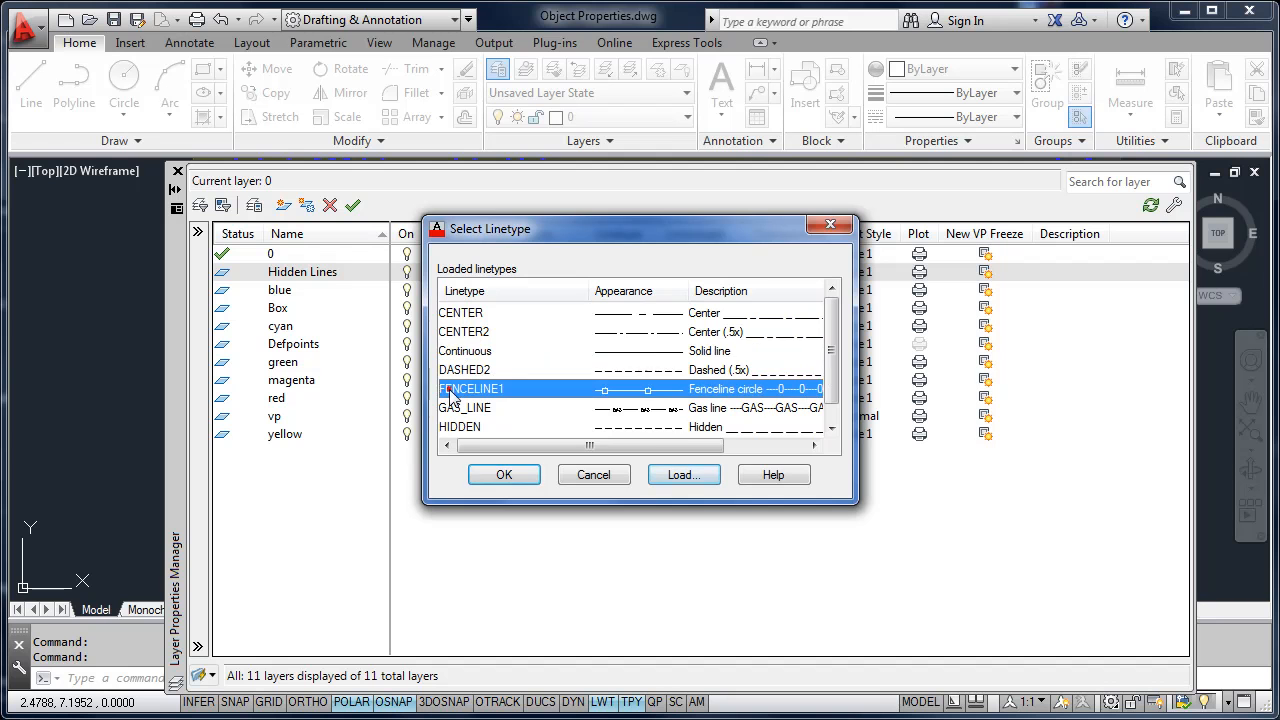
{"action": "left_click", "coordinate": [508, 476]}
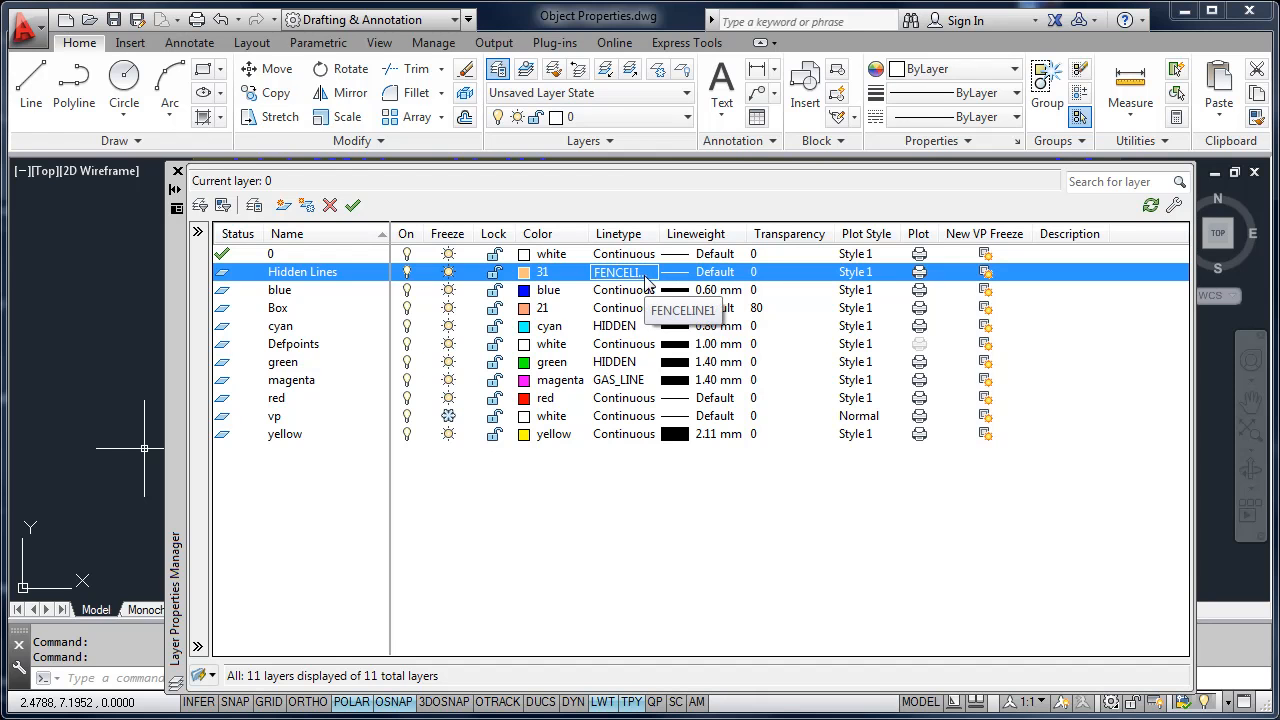
Set the Hidden Lines layer's lineweight to 0.30 mm and accept a transparency of 0
{"action": "left_click", "coordinate": [705, 272]}
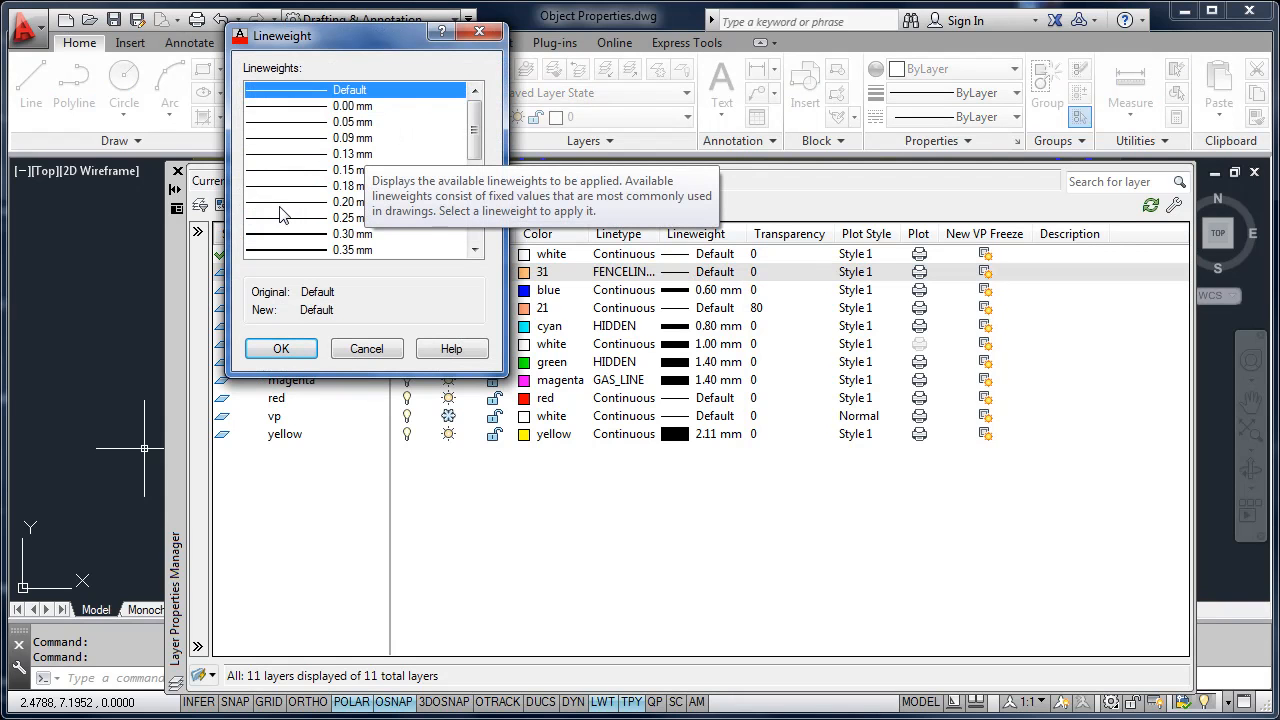
{"action": "left_click", "coordinate": [281, 236]}
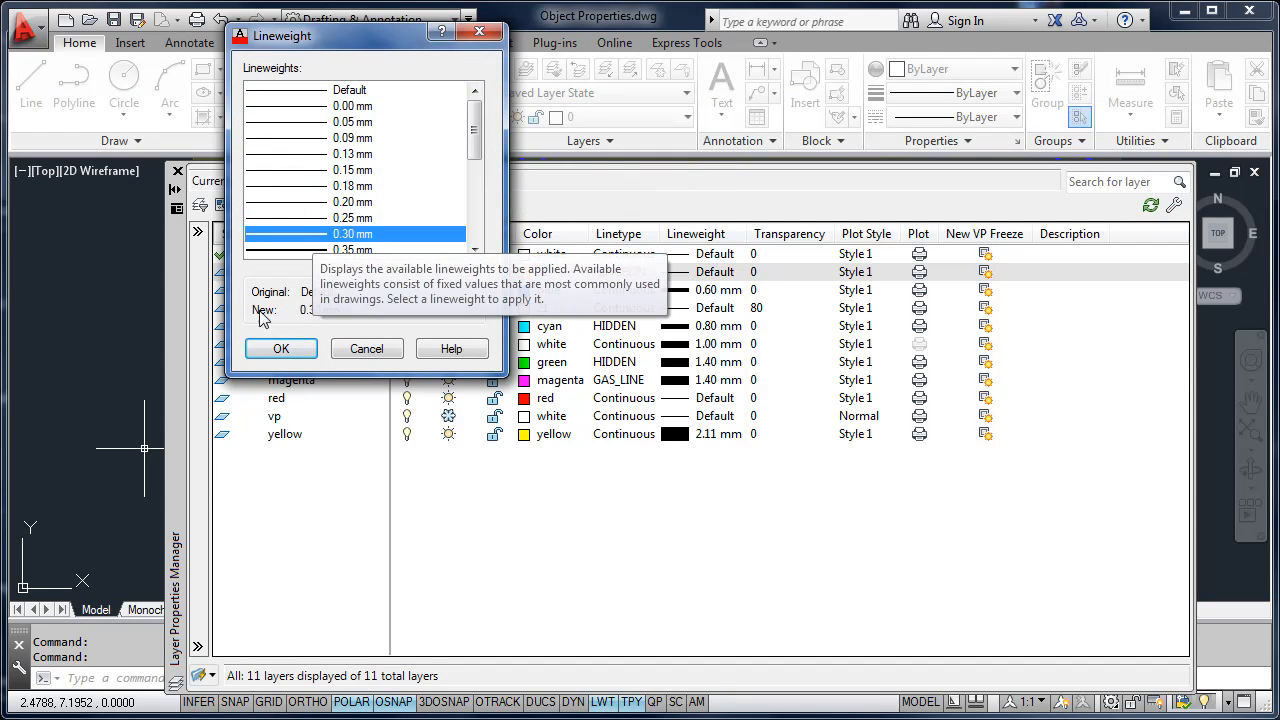
{"action": "left_click", "coordinate": [281, 349]}
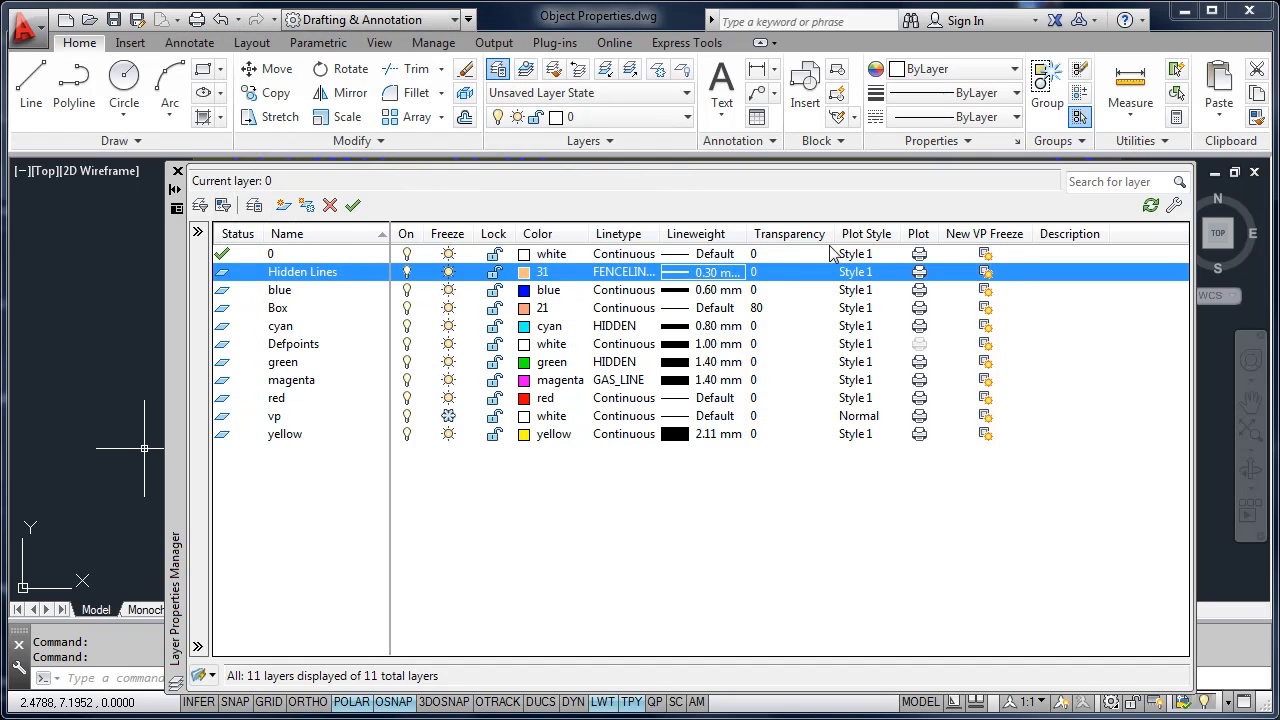
{"action": "left_click", "coordinate": [763, 279]}
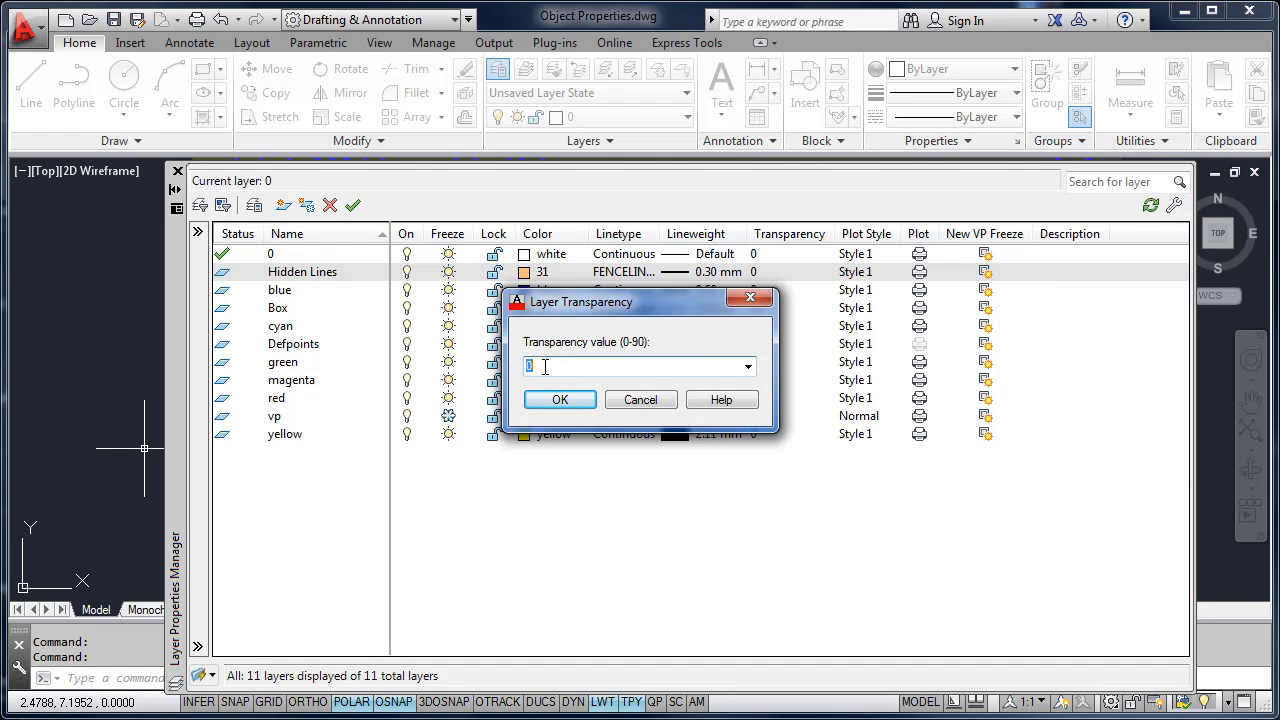
{"action": "left_click", "coordinate": [566, 402]}
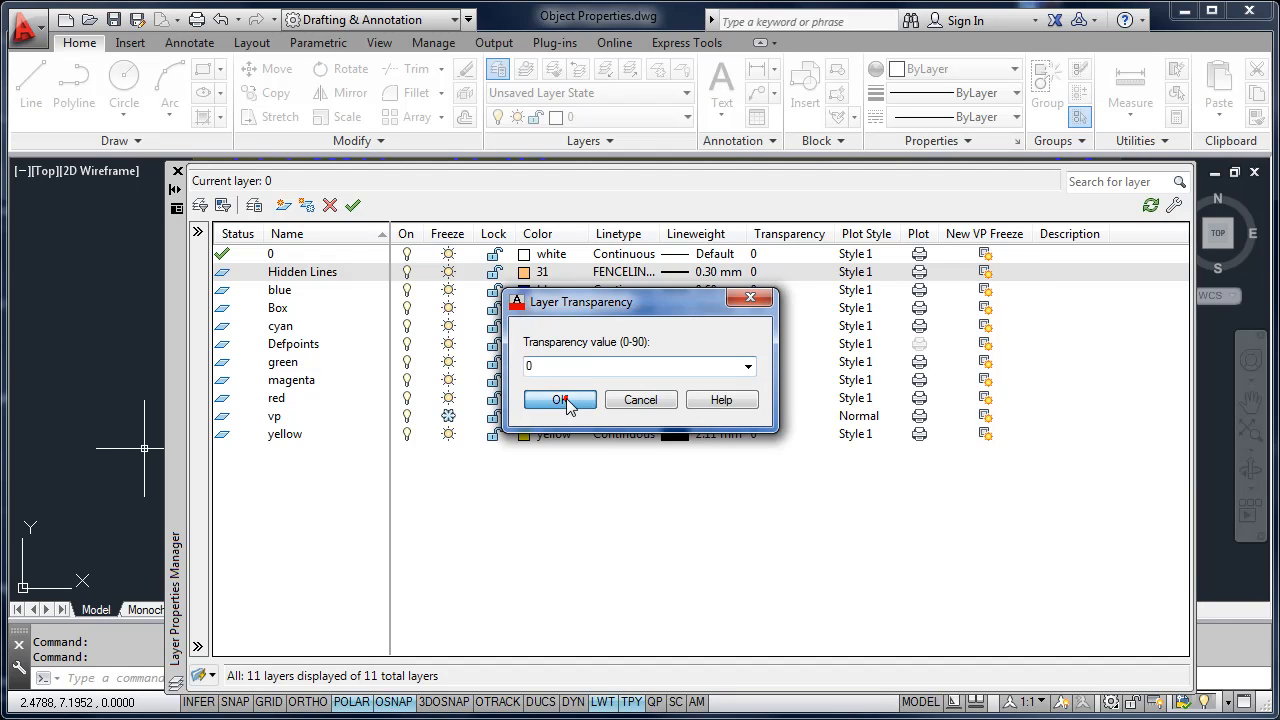
Make monochrome.stb the active plot style table, accept Style 1 for the Hidden Lines layer, and turn off plotting for that layer
{"action": "left_click", "coordinate": [858, 272]}
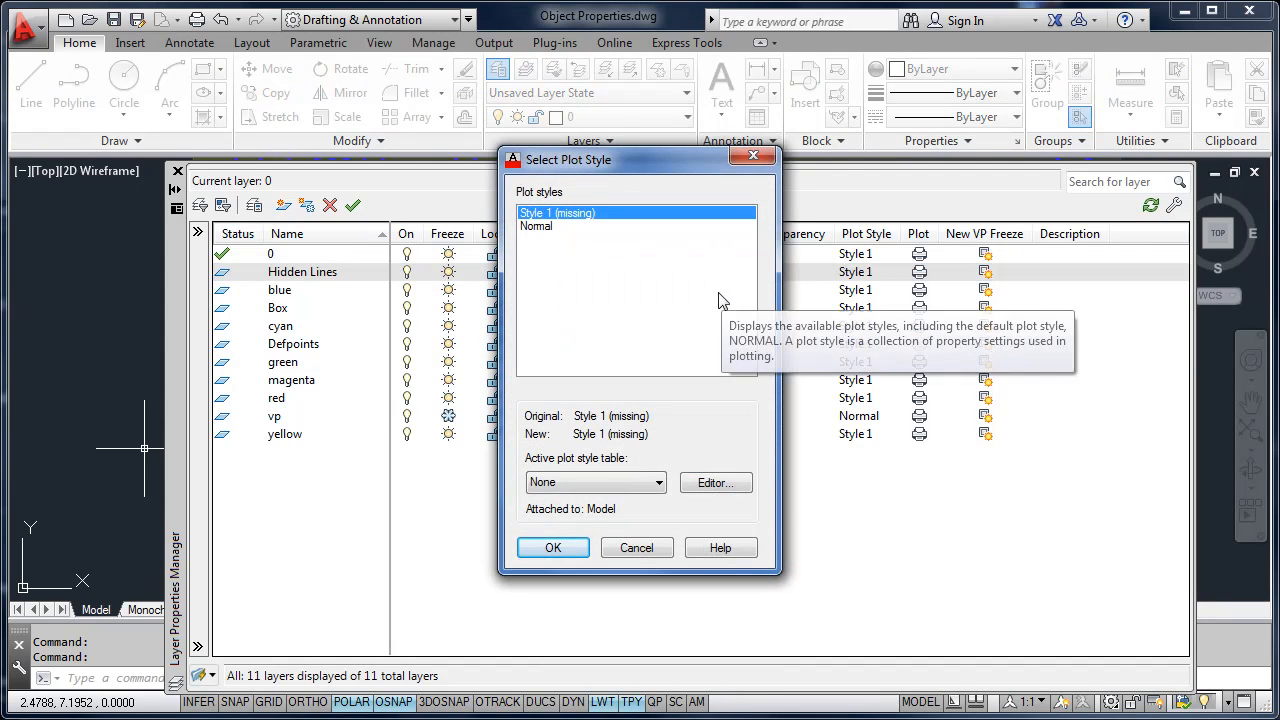
{"action": "left_click", "coordinate": [643, 481]}
{"action": "scroll", "coordinate": [596, 525], "scroll_direction": "down", "scroll_amount": 1}
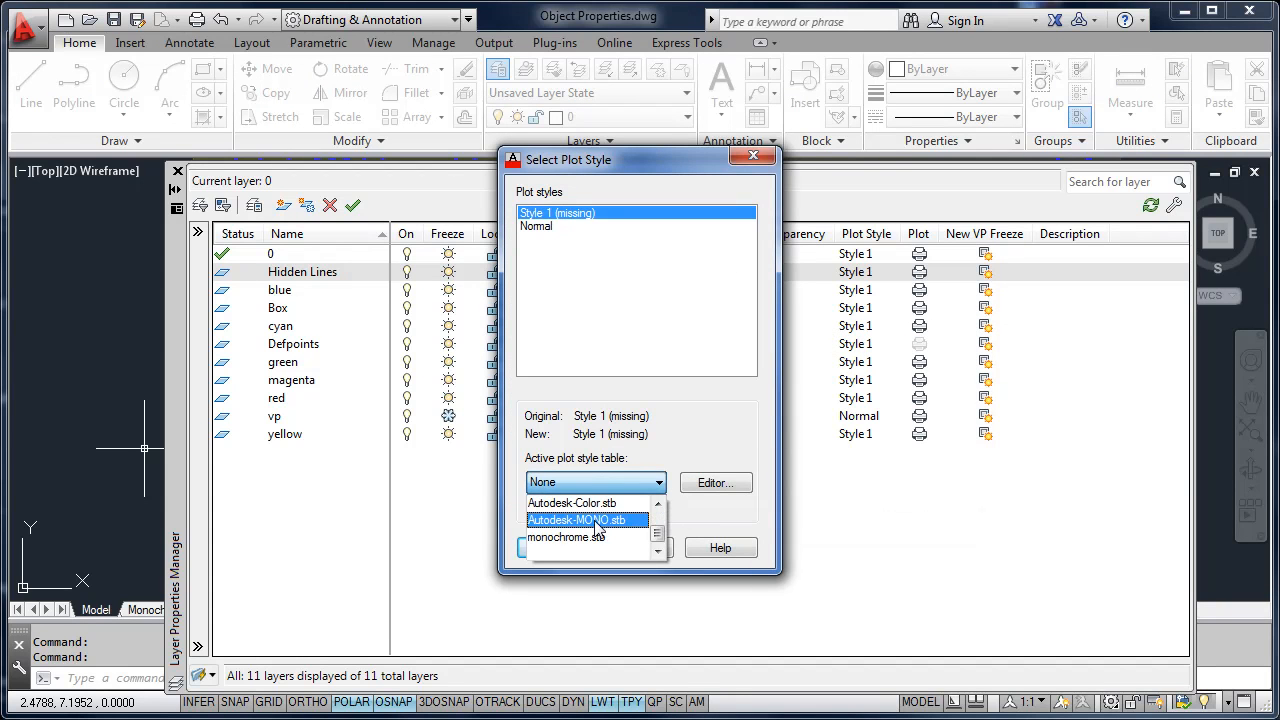
{"action": "left_click", "coordinate": [587, 538]}
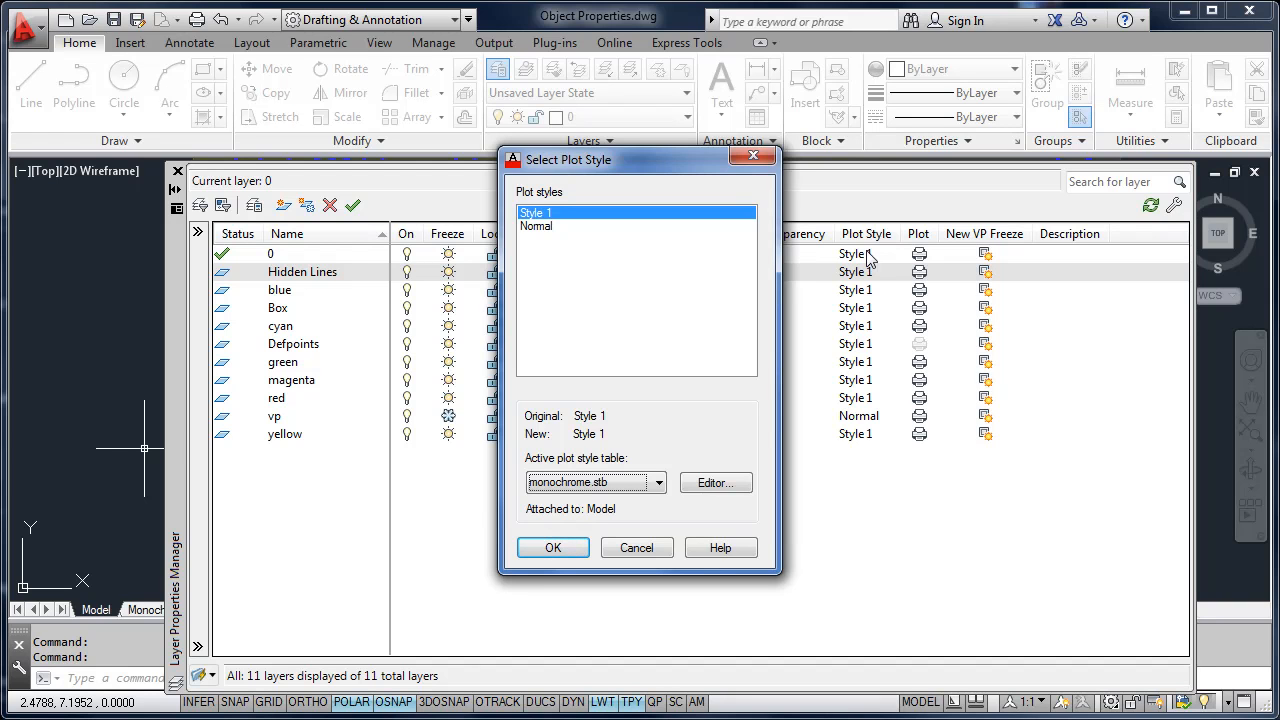
{"action": "left_click", "coordinate": [553, 548]}
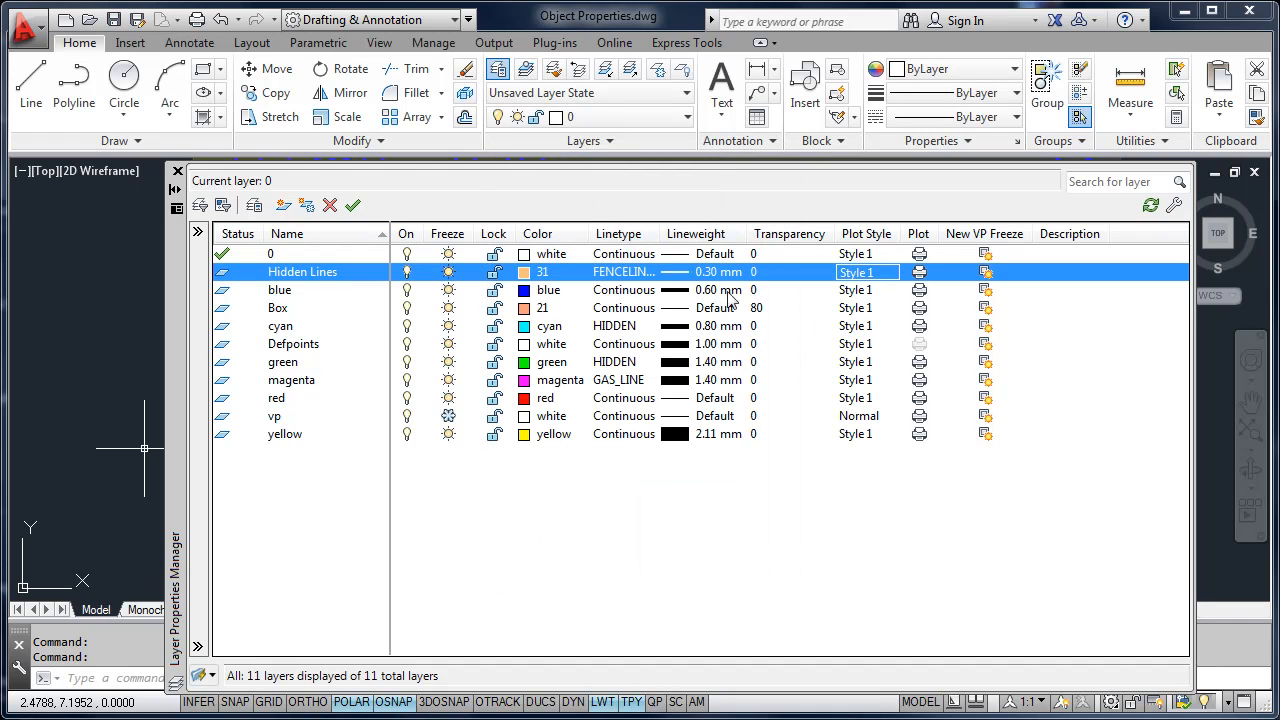
{"action": "left_click", "coordinate": [919, 272]}
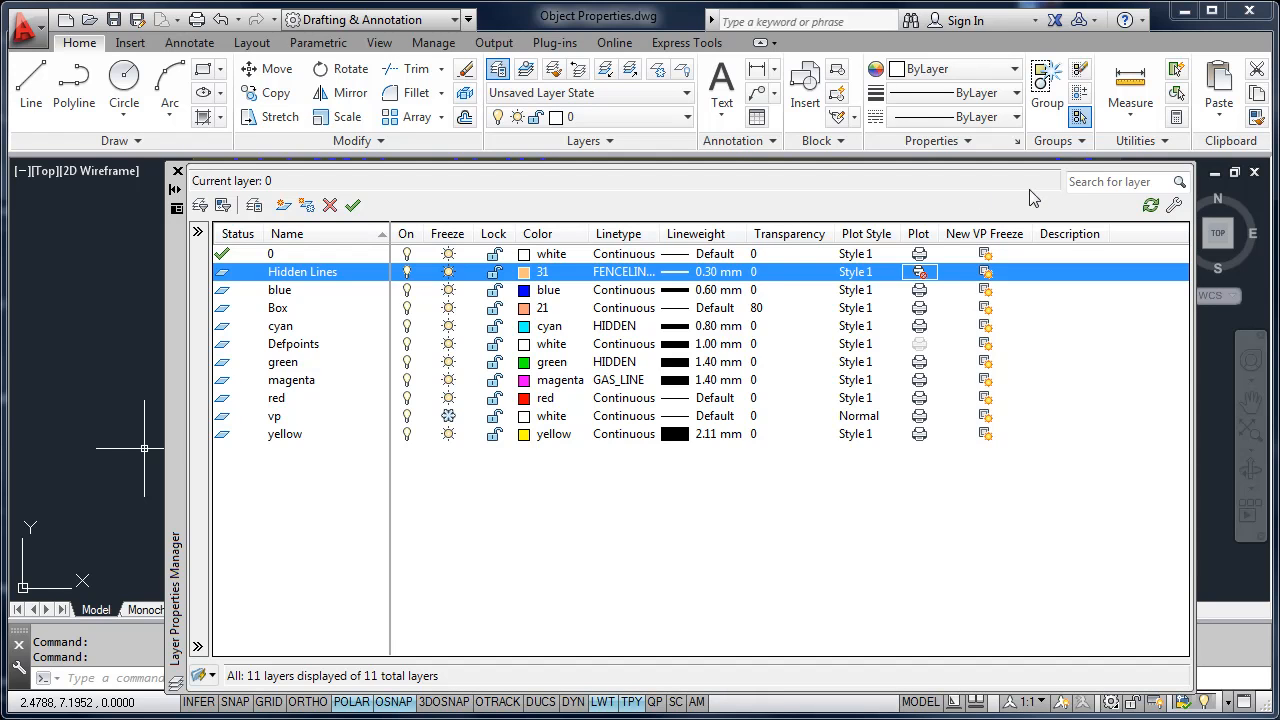
Refresh the layer list and try to delete layer 0, dismissing the resulting notice
{"action": "left_click", "coordinate": [1151, 206]}
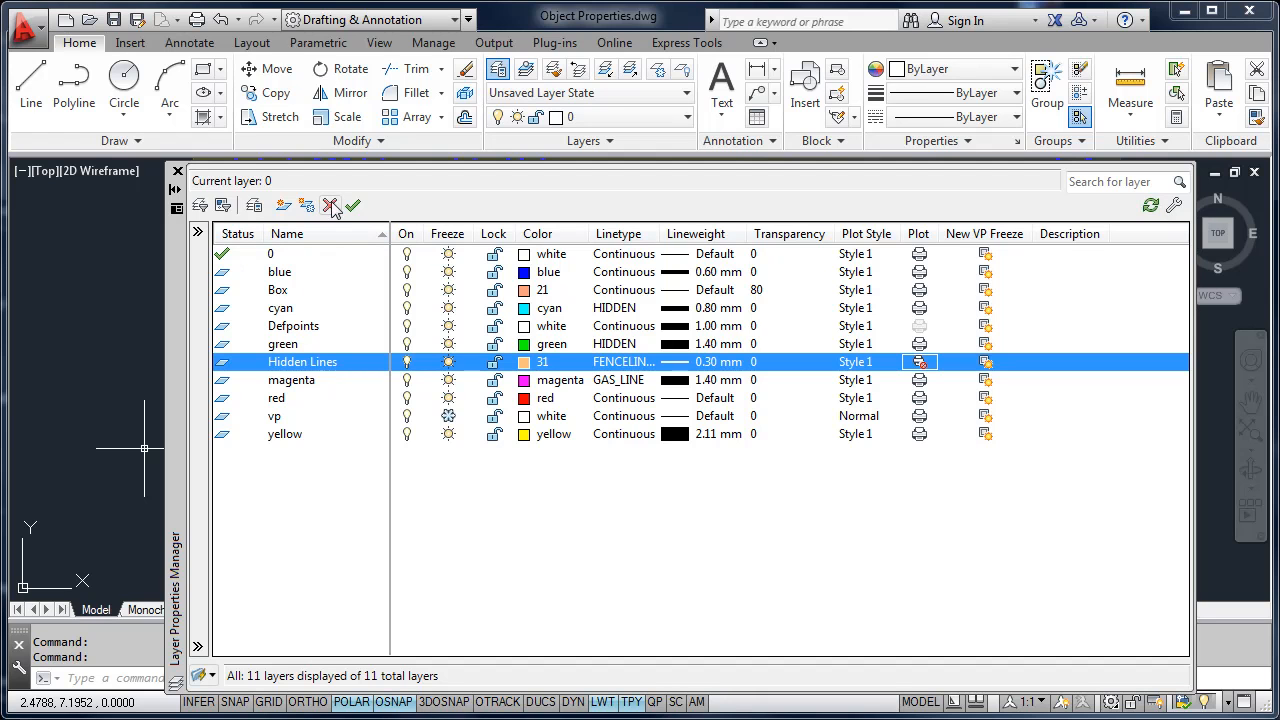
{"action": "left_click", "coordinate": [243, 256]}
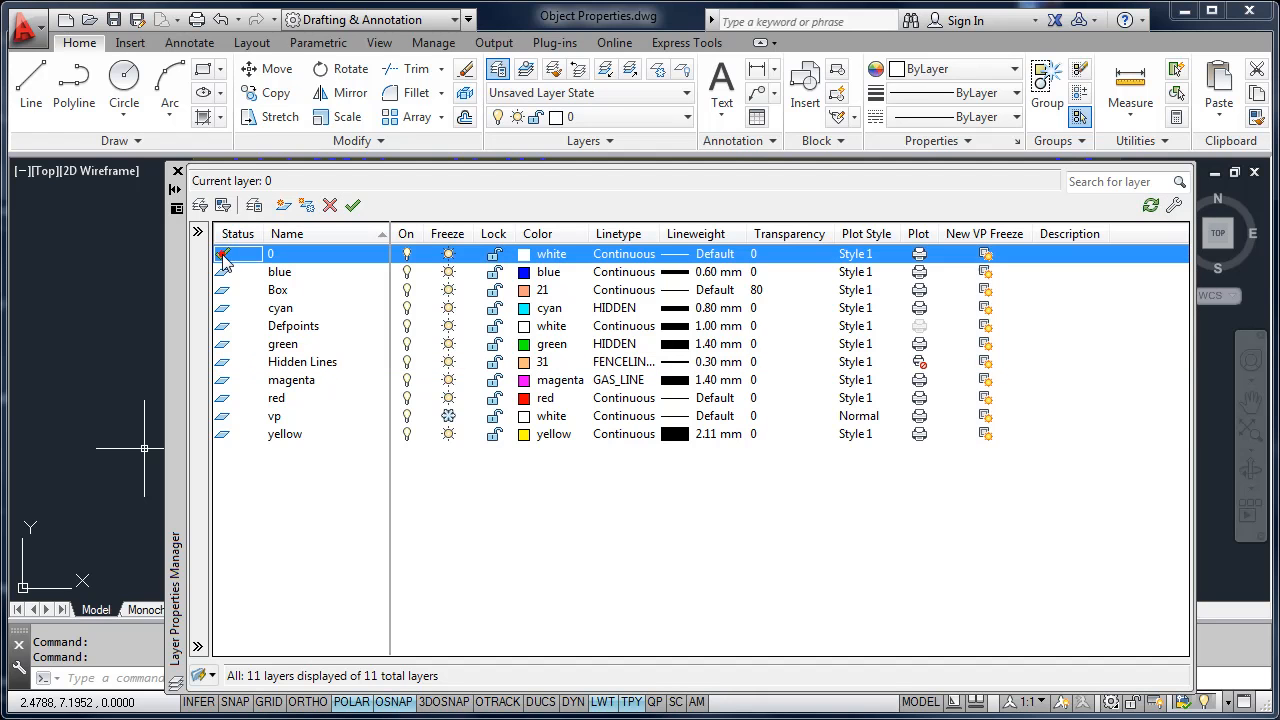
{"action": "left_click", "coordinate": [330, 207]}
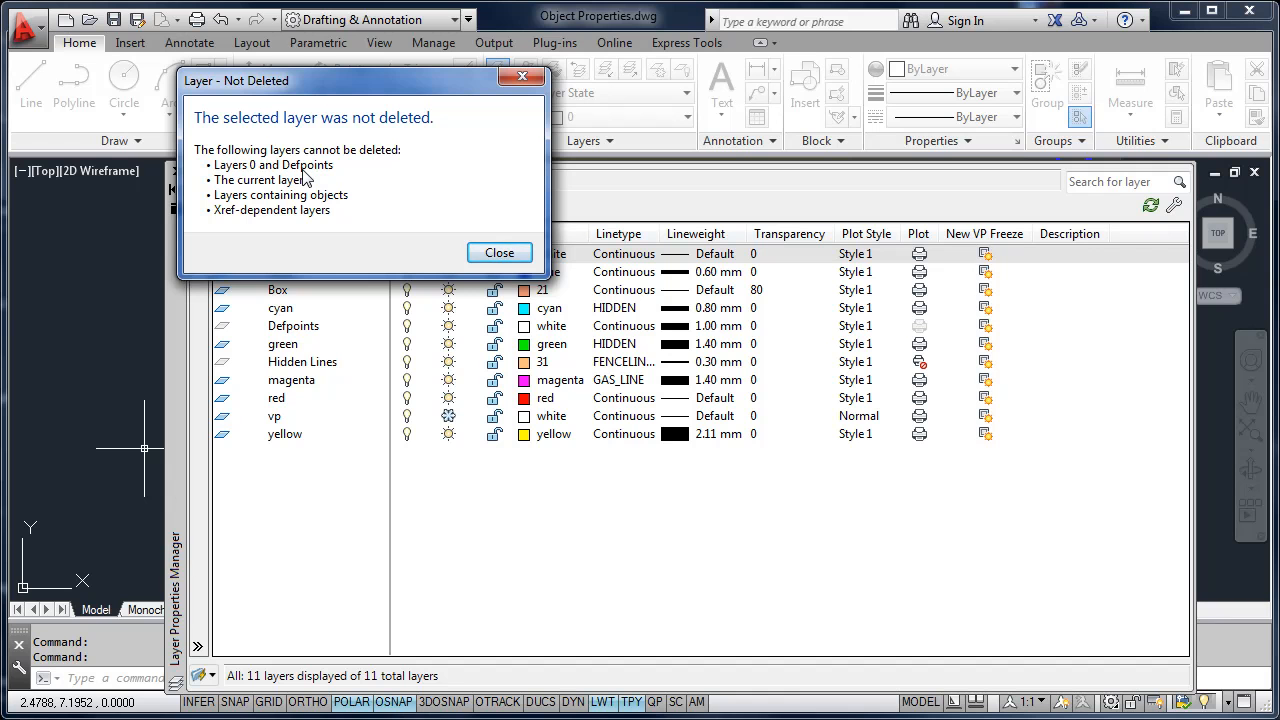
{"action": "left_click", "coordinate": [486, 254]}
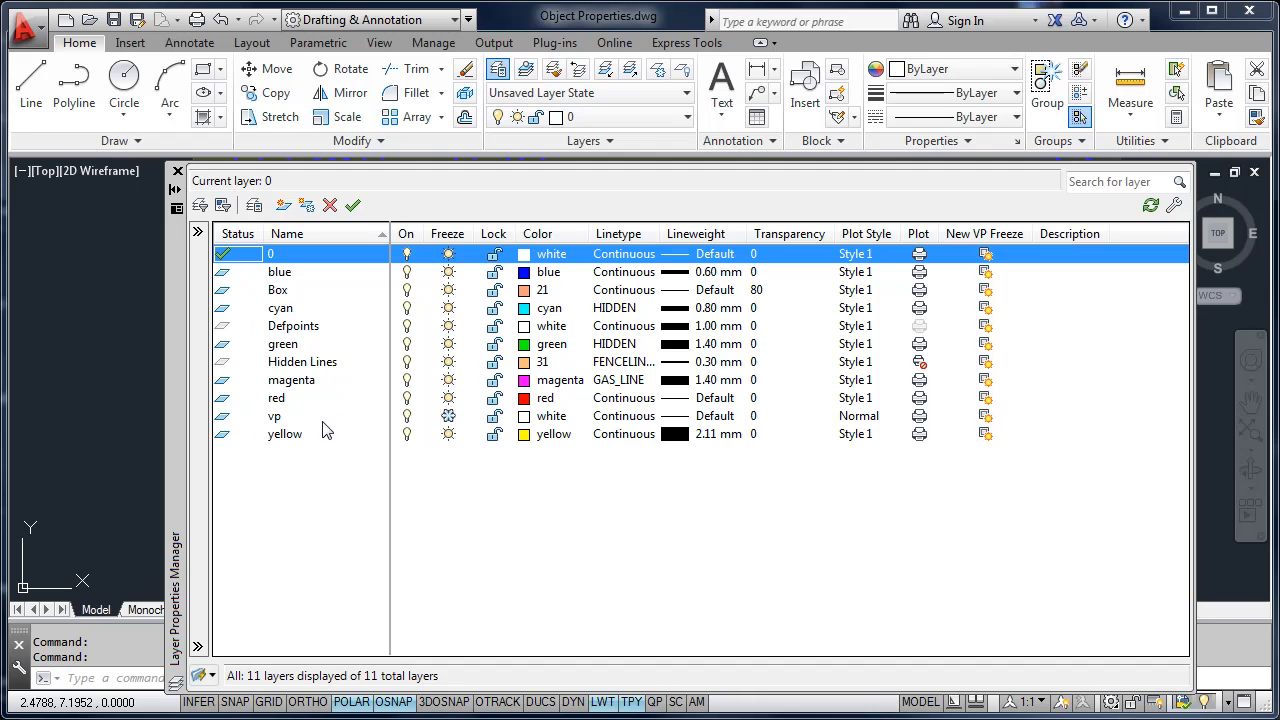
Close the Layer Properties Manager and show the sample text, lines and circles in model space
{"action": "left_click", "coordinate": [177, 172]}
{"action": "scroll", "coordinate": [400, 288], "scroll_direction": "down", "scroll_amount": 3}
{"action": "mouse_move", "coordinate": [362, 289]}
{"action": "middle_mouse_down"}
{"action": "mouse_move", "coordinate": [474, 380]}
{"action": "mouse_move", "coordinate": [444, 375]}
{"action": "middle_mouse_up"}
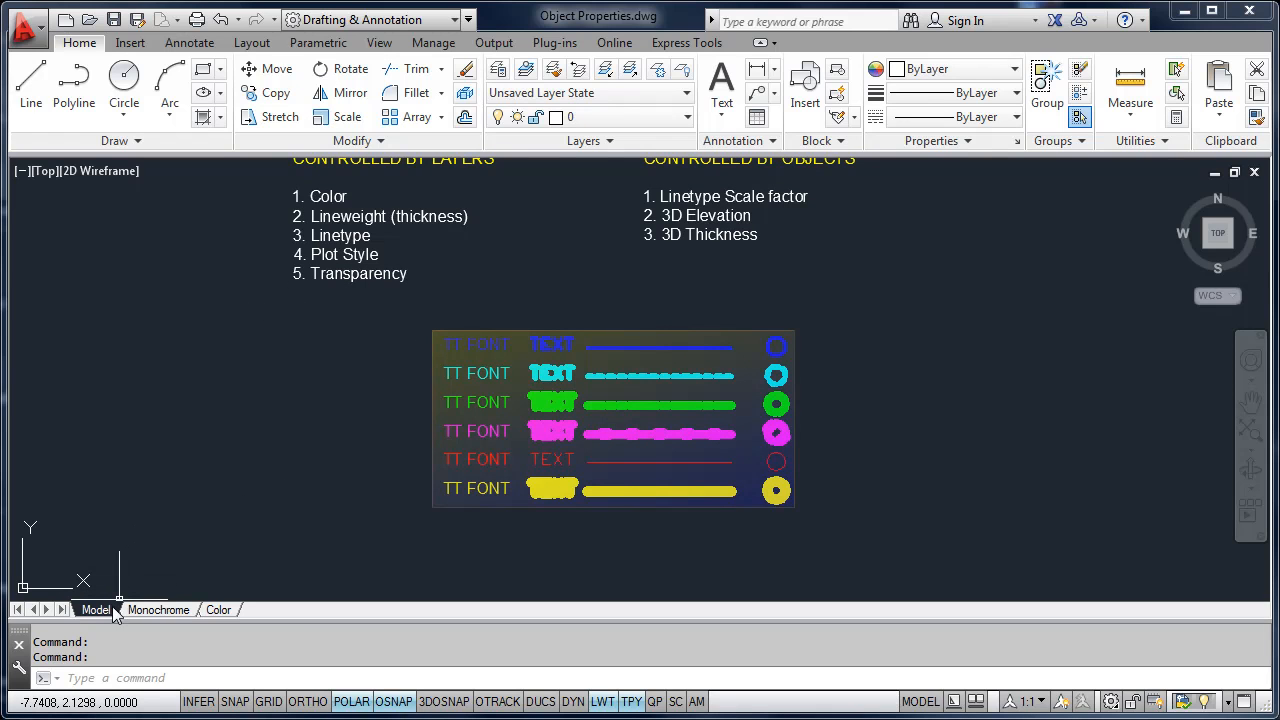
Open the Monochrome layout and examine the sample text, lines and circles up close
{"action": "mouse_move", "coordinate": [188, 614]}
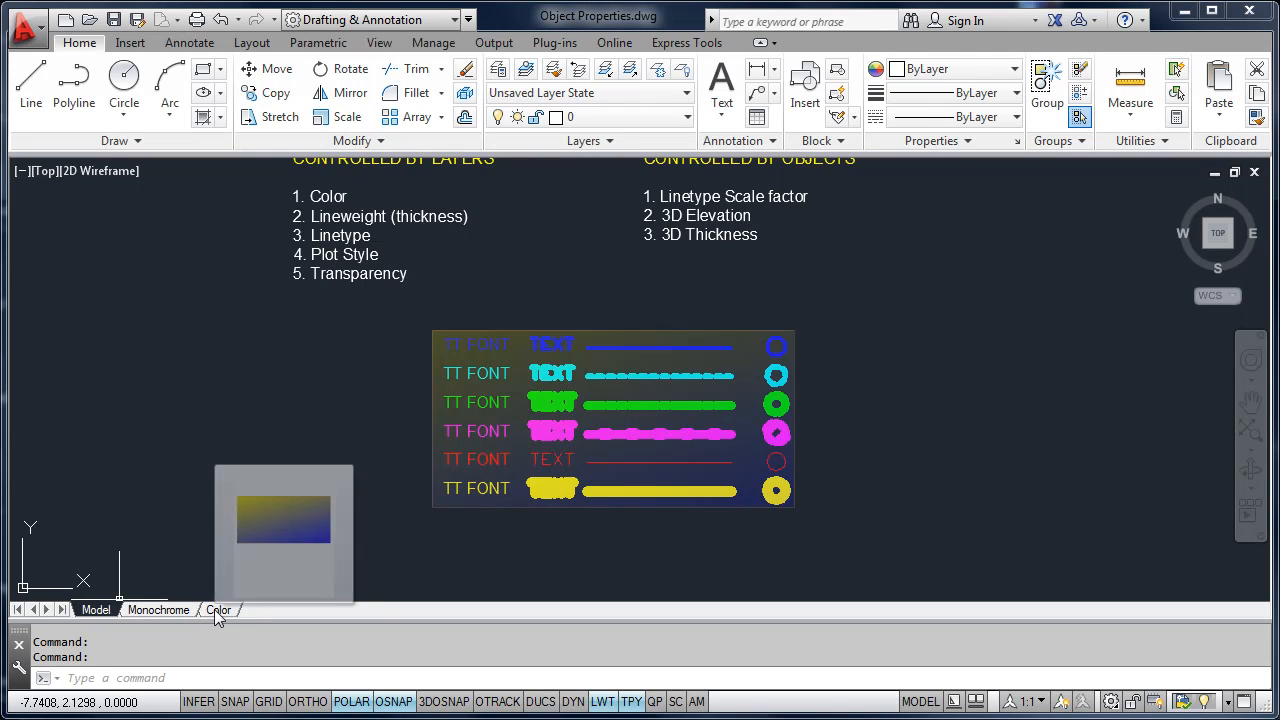
{"action": "left_click", "coordinate": [172, 611]}
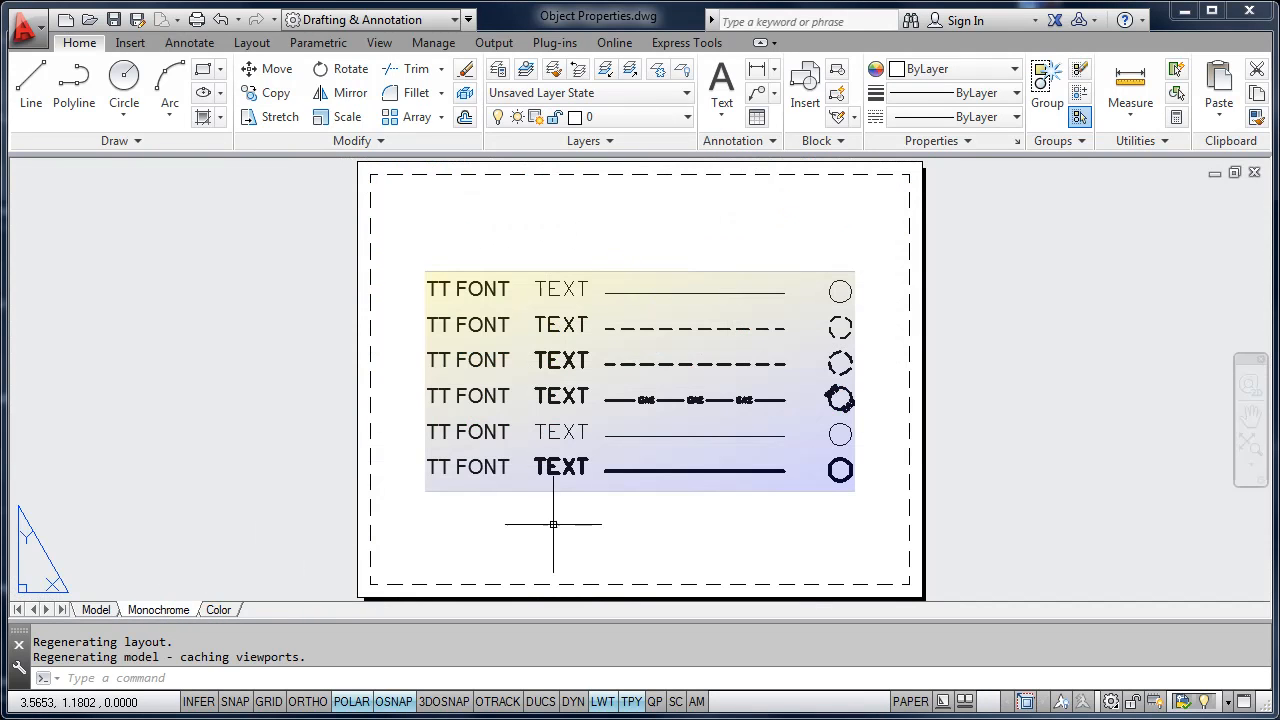
{"action": "scroll", "coordinate": [612, 506], "scroll_direction": "up", "scroll_amount": 4}
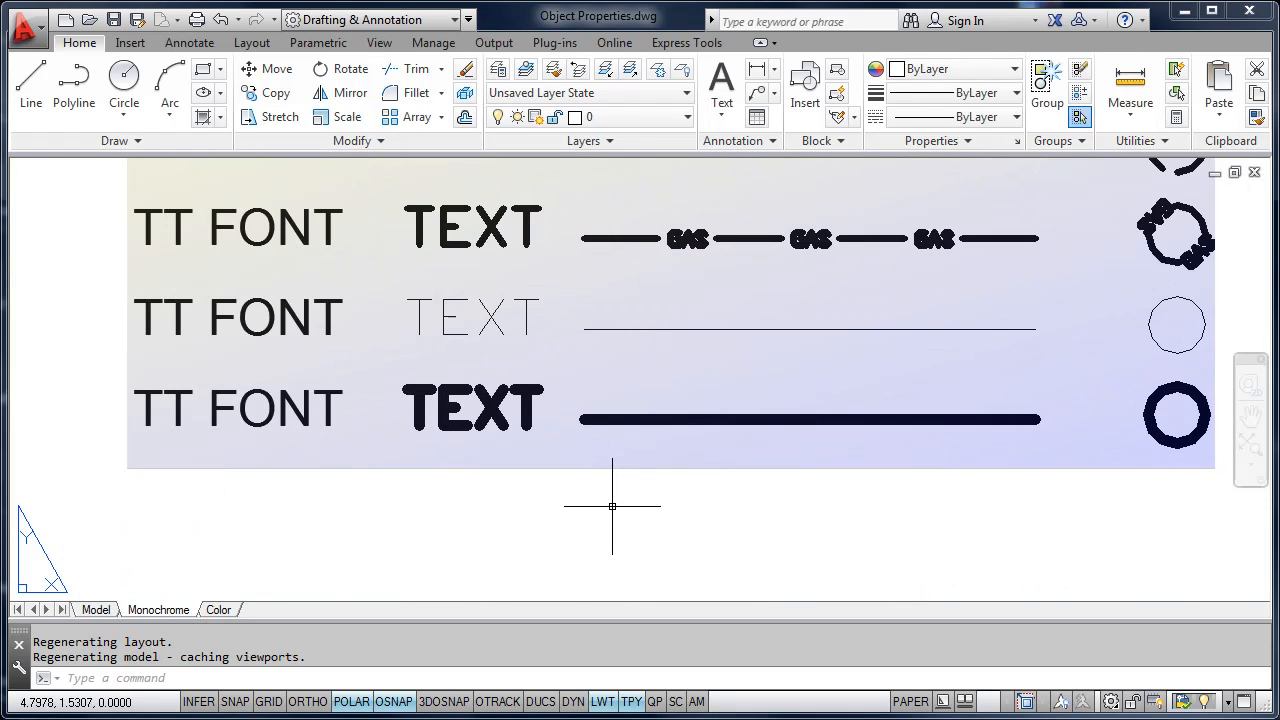
{"action": "scroll", "coordinate": [612, 506], "scroll_direction": "down", "scroll_amount": 3}
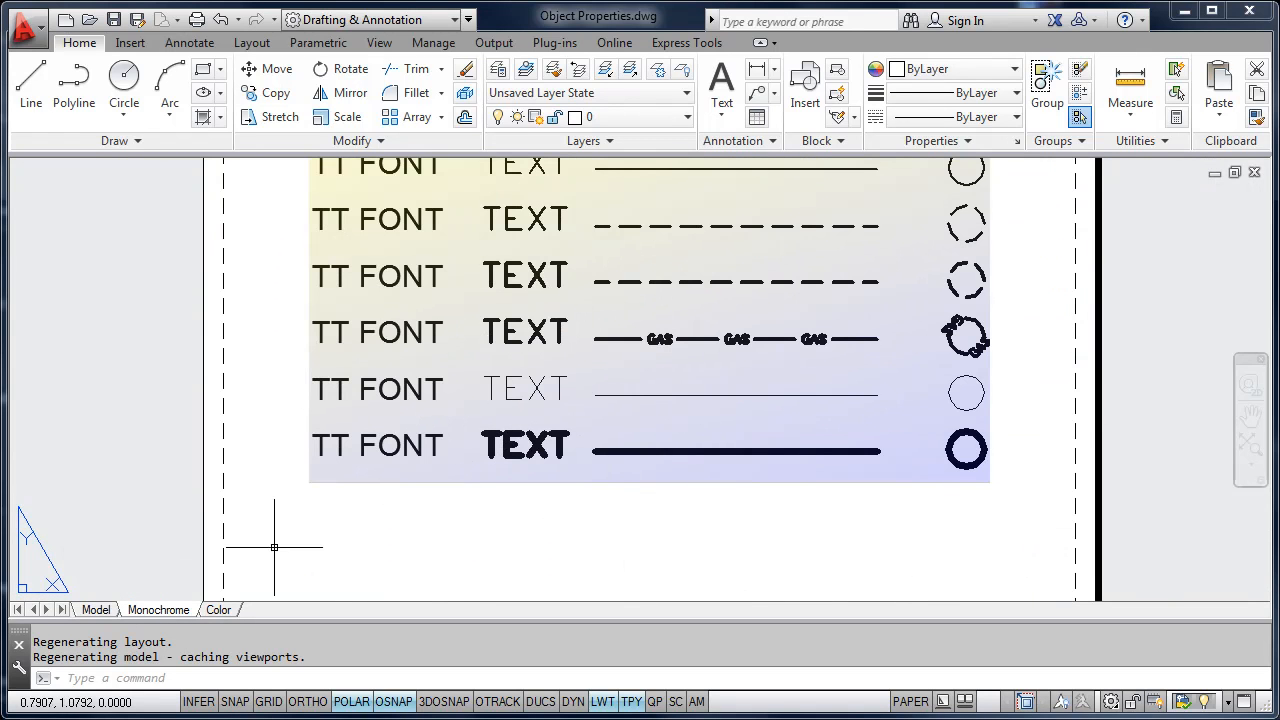
Open the Color layout, inspect its sample objects and compare them with the Monochrome layout, finishing on Color
{"action": "left_click", "coordinate": [218, 610]}
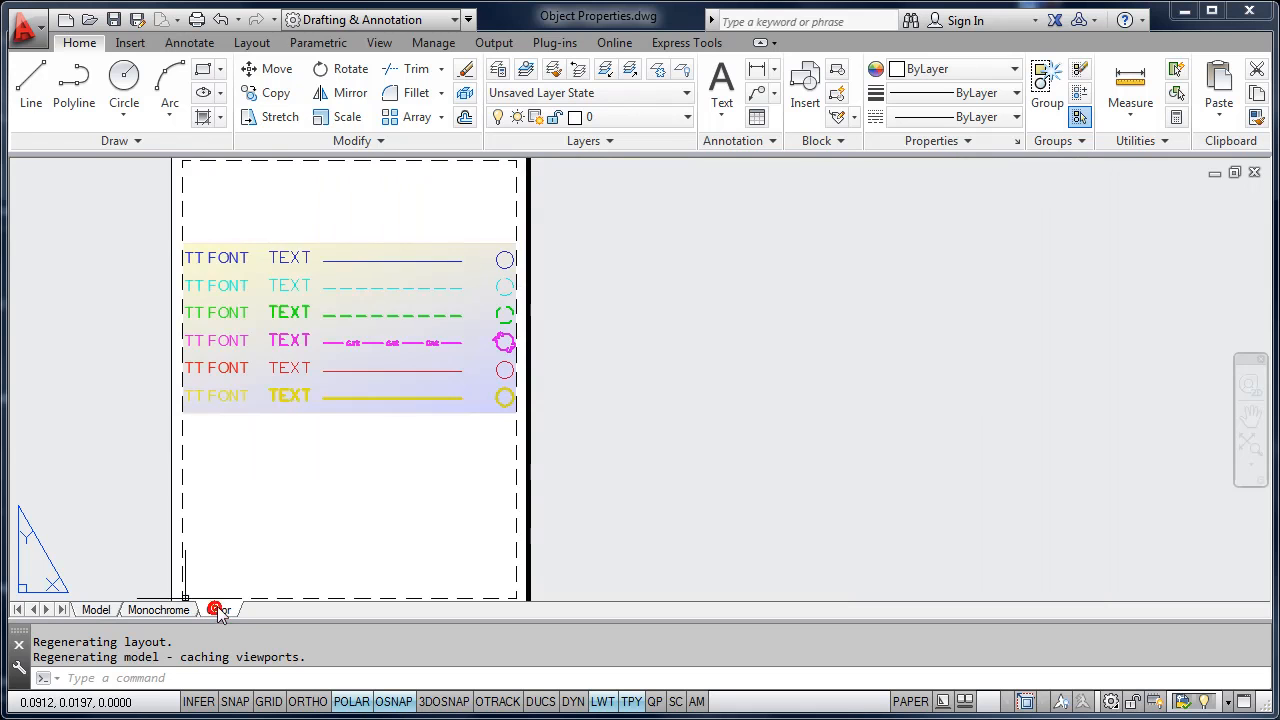
{"action": "scroll", "coordinate": [260, 367], "scroll_direction": "up", "scroll_amount": 4}
{"action": "scroll", "coordinate": [257, 365], "scroll_direction": "down", "scroll_amount": 2}
{"action": "scroll", "coordinate": [256, 367], "scroll_direction": "down", "scroll_amount": 2}
{"action": "middle_click_drag", "start_coordinate": [243, 451], "coordinate": [284, 447]}
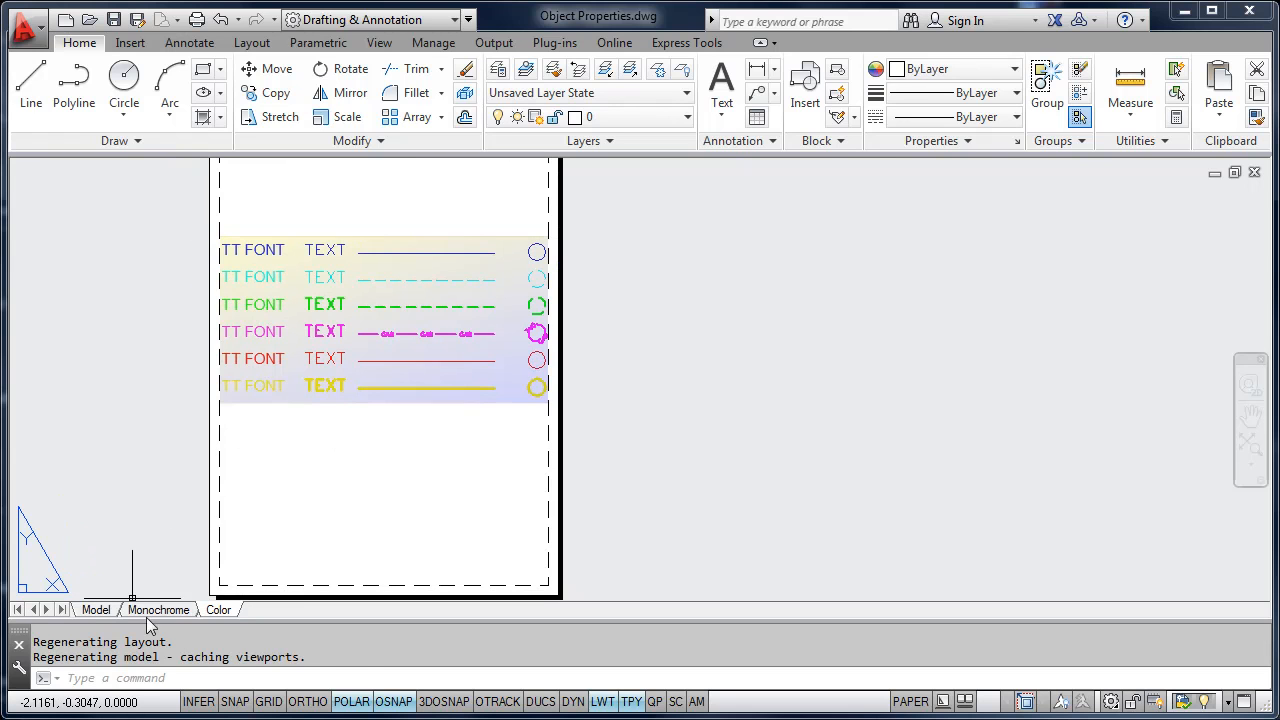
{"action": "left_click", "coordinate": [158, 610]}
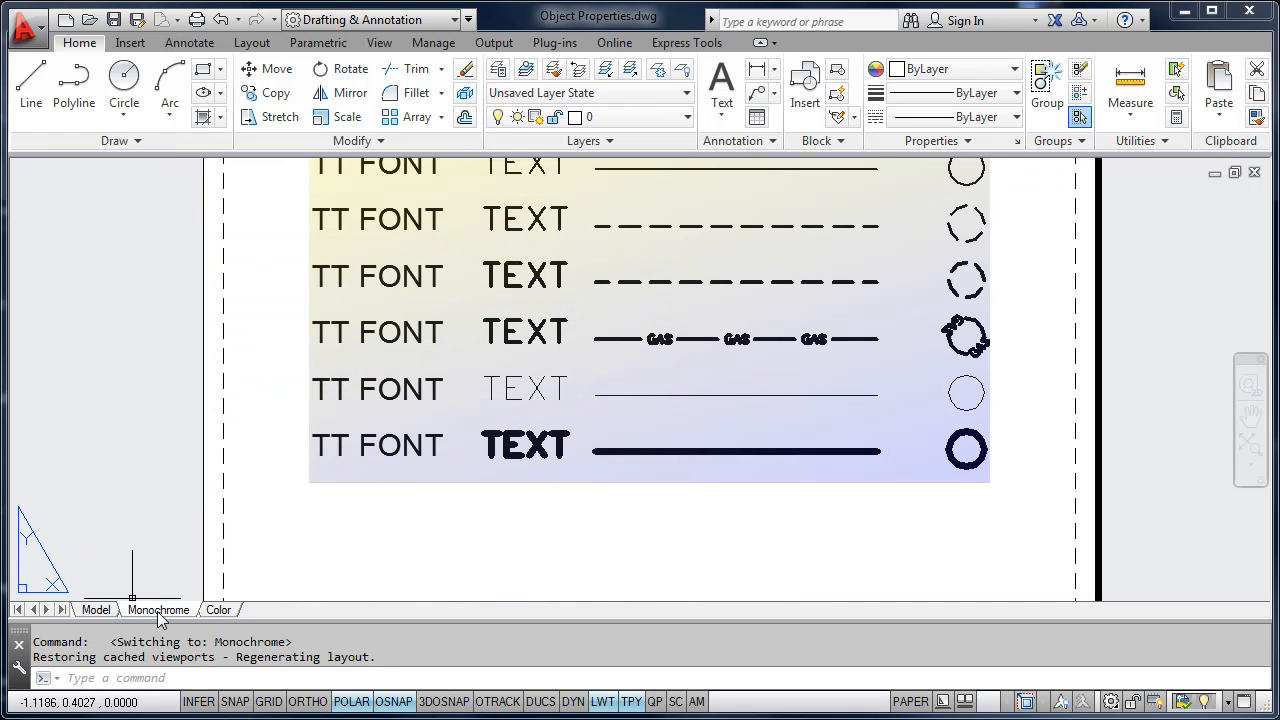
{"action": "left_click", "coordinate": [220, 611]}
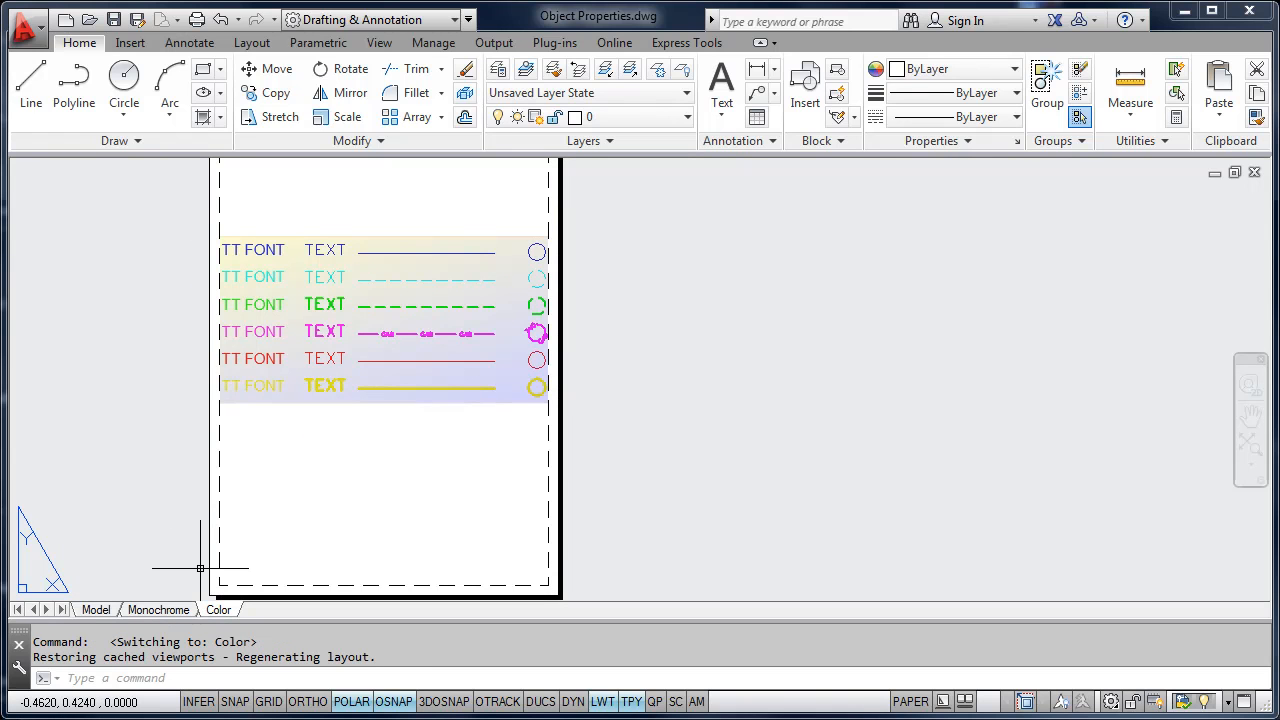